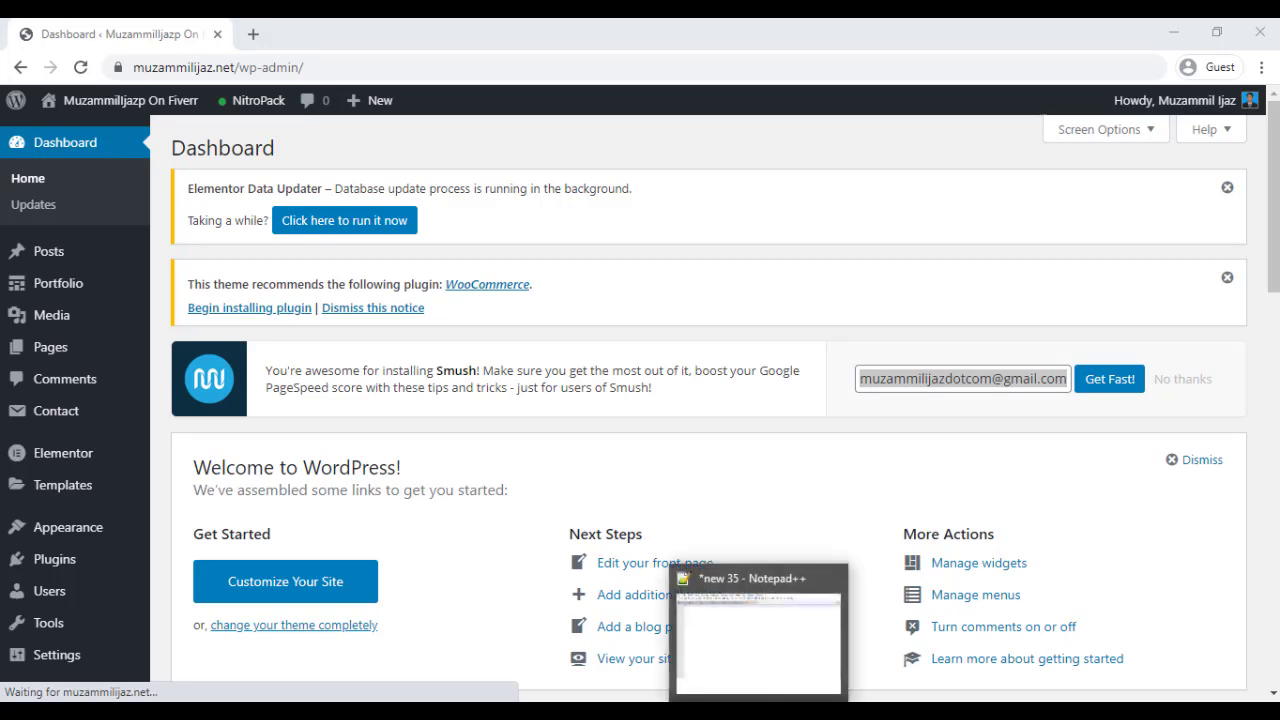
Upload LightningFlipsDFY.pdf from the Desktop folder to the site's media library.
{"action": "mouse_move", "coordinate": [74, 268]}
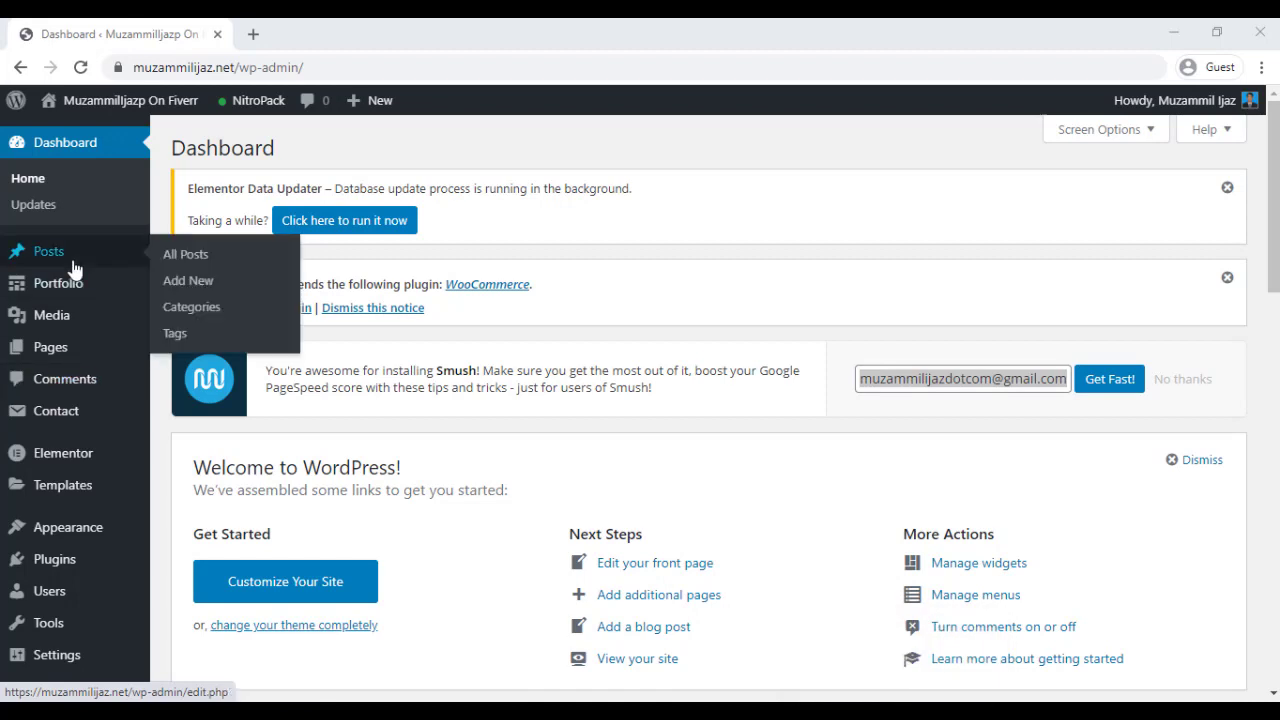
{"action": "mouse_move", "coordinate": [62, 314]}
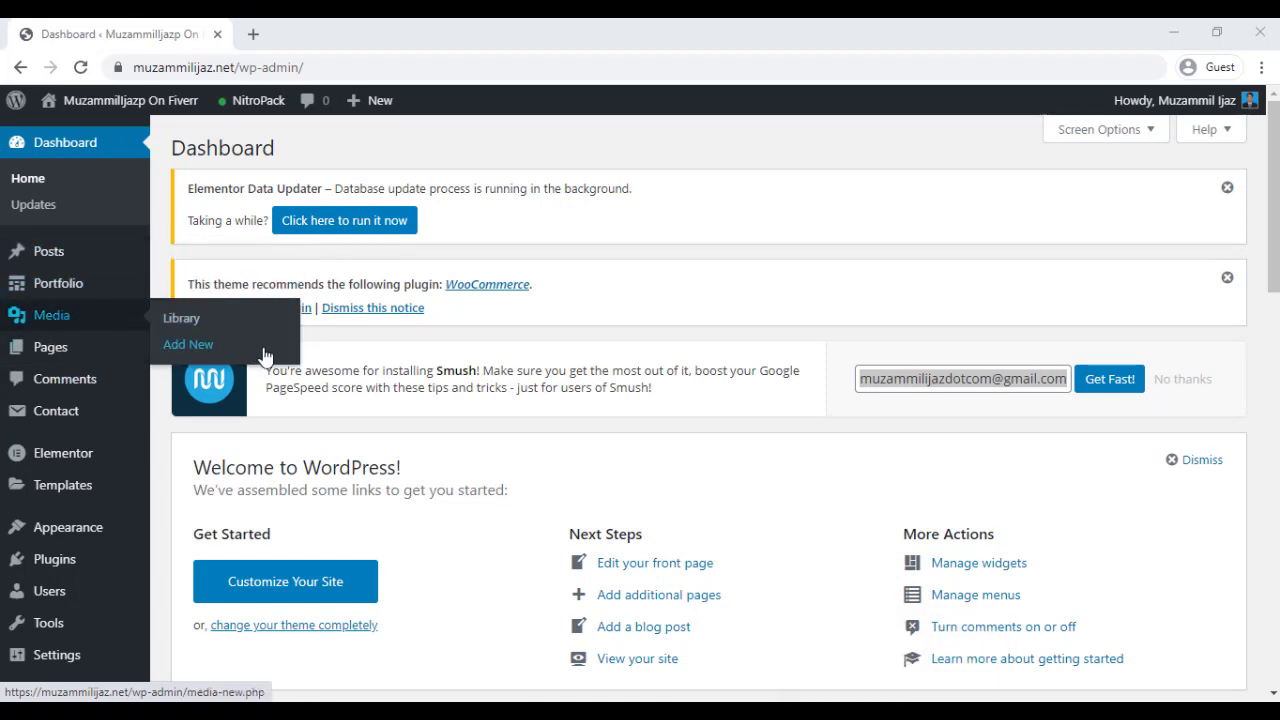
{"action": "left_click", "coordinate": [194, 350]}
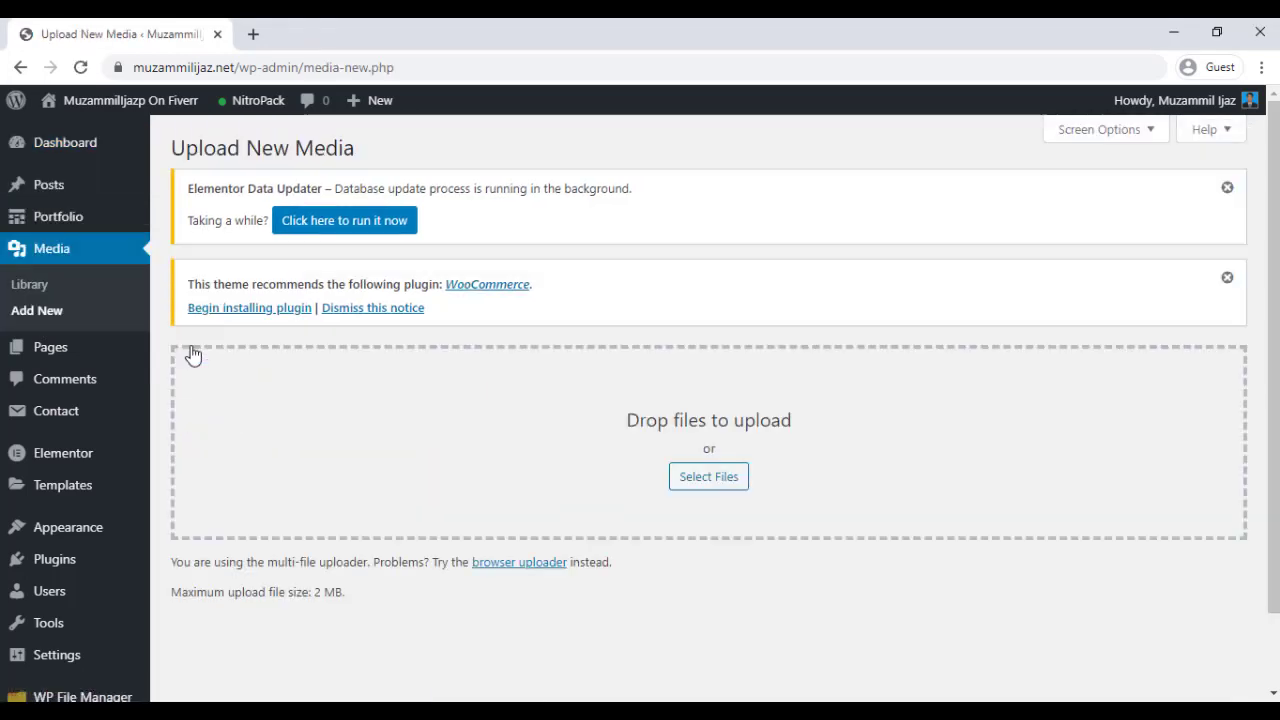
{"action": "left_click", "coordinate": [718, 478]}
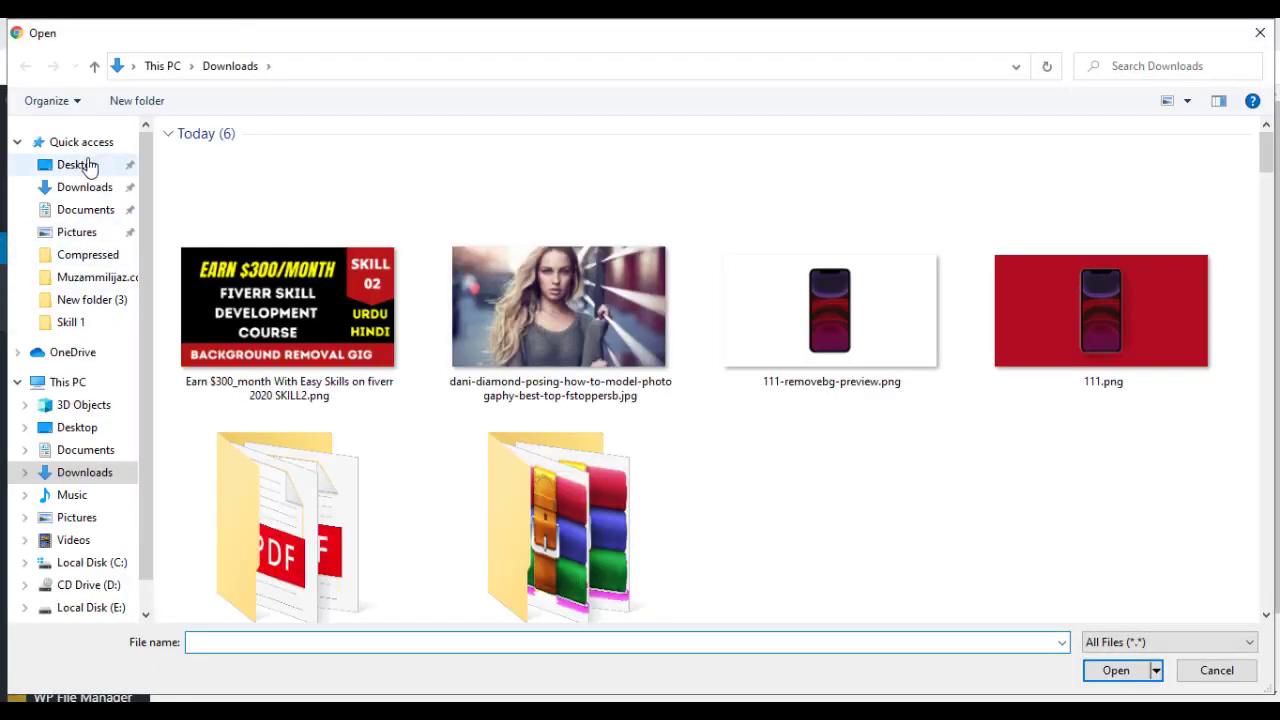
{"action": "left_click", "coordinate": [77, 165]}
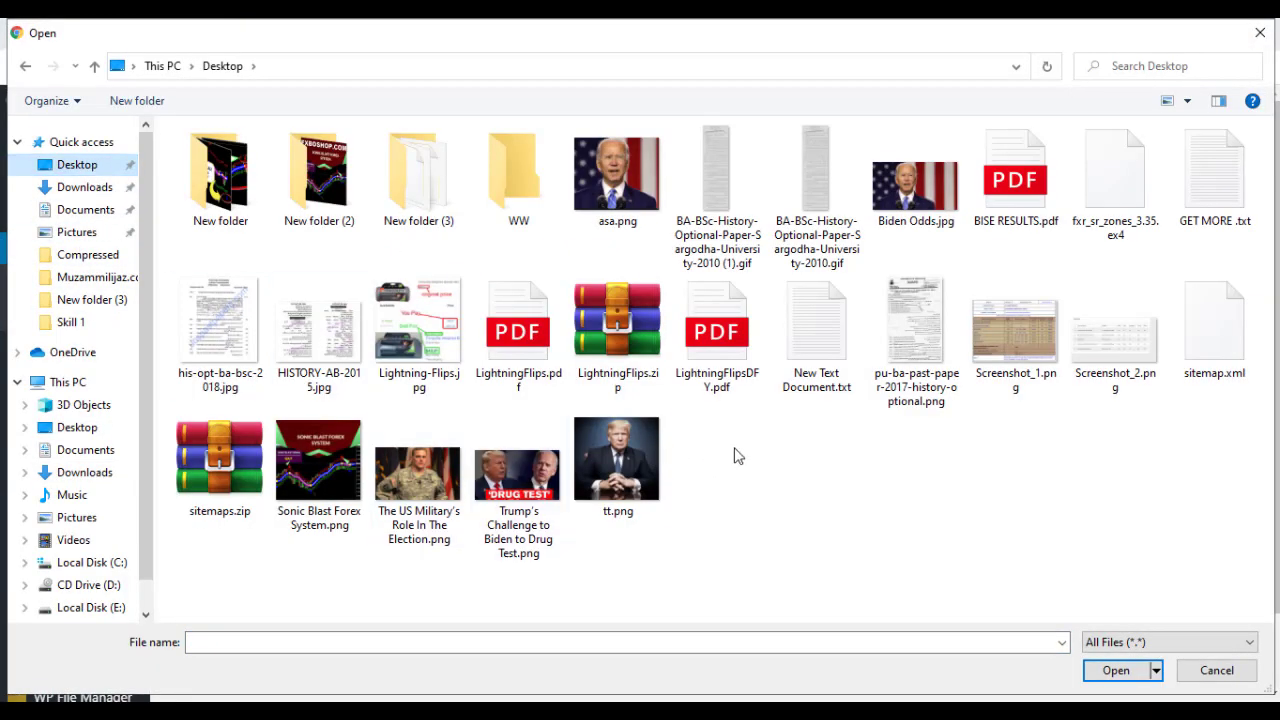
{"action": "left_click", "coordinate": [520, 382]}
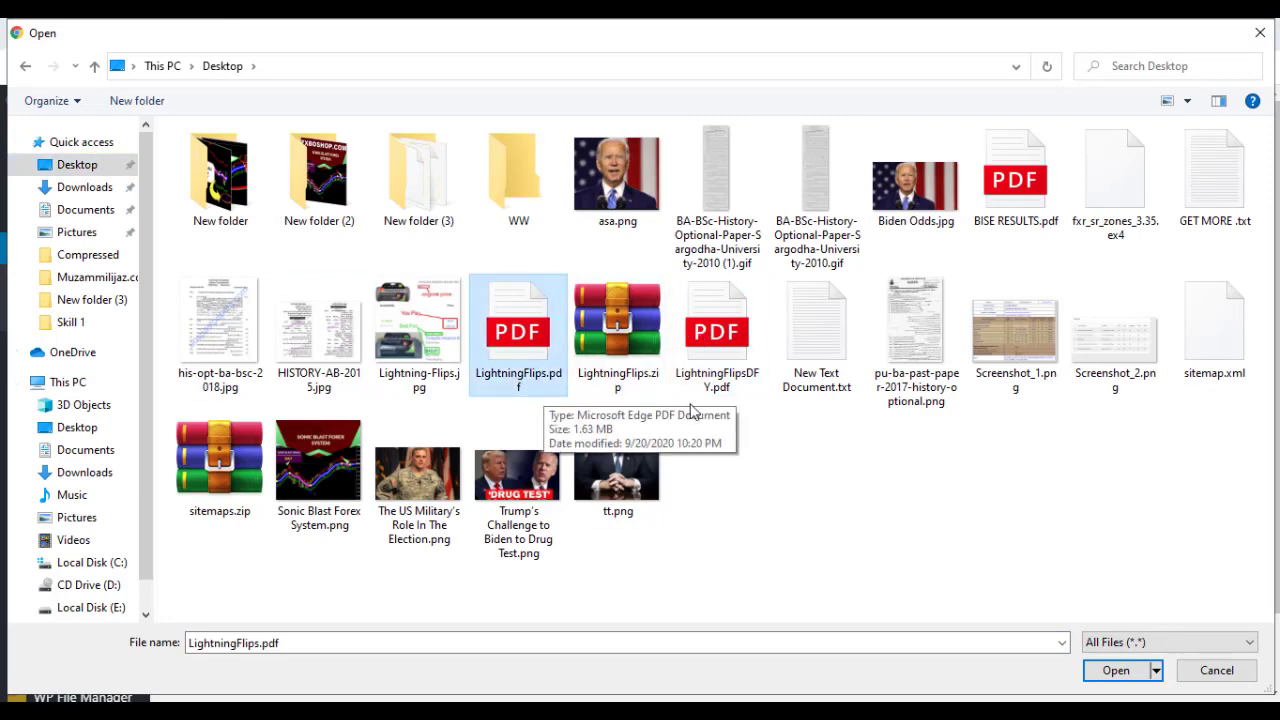
{"action": "left_click", "coordinate": [719, 362]}
{"action": "double_click", "coordinate": [719, 362]}
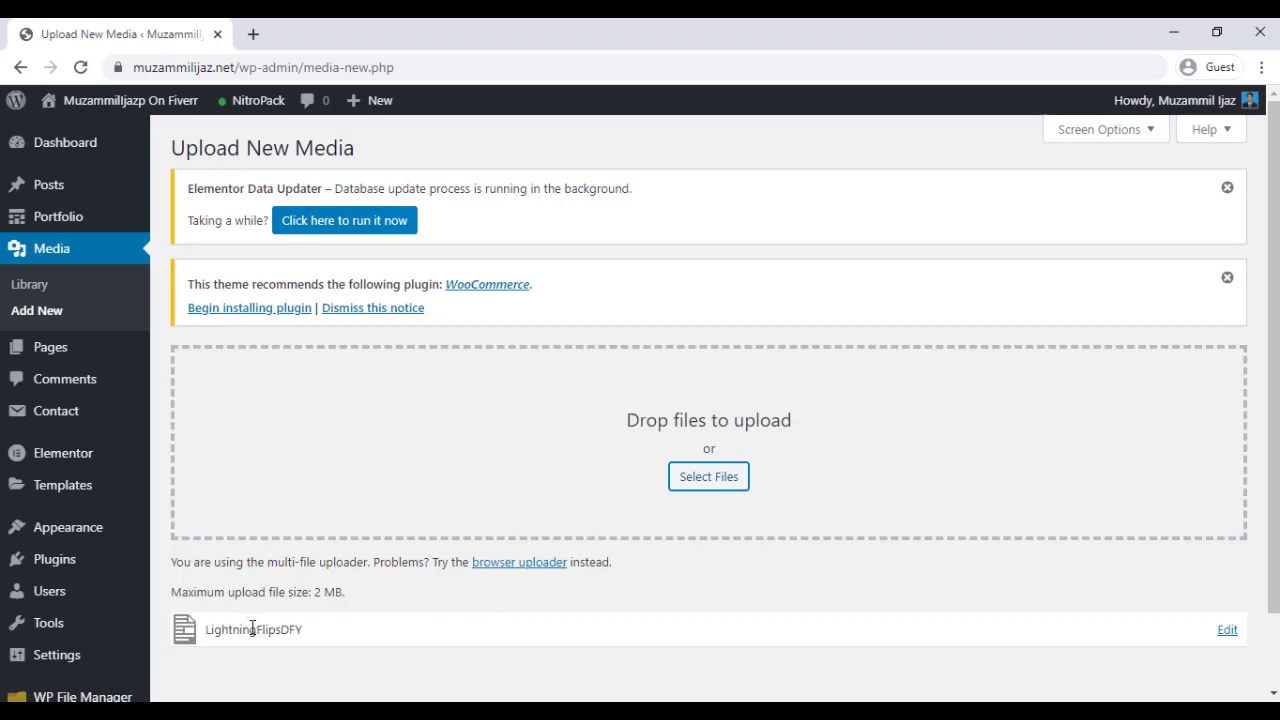
Open the uploaded LightningFlipsDFY file for editing and copy its file URL.
{"action": "scroll", "coordinate": [400, 605], "scroll_direction": "down", "scroll_amount": 1}
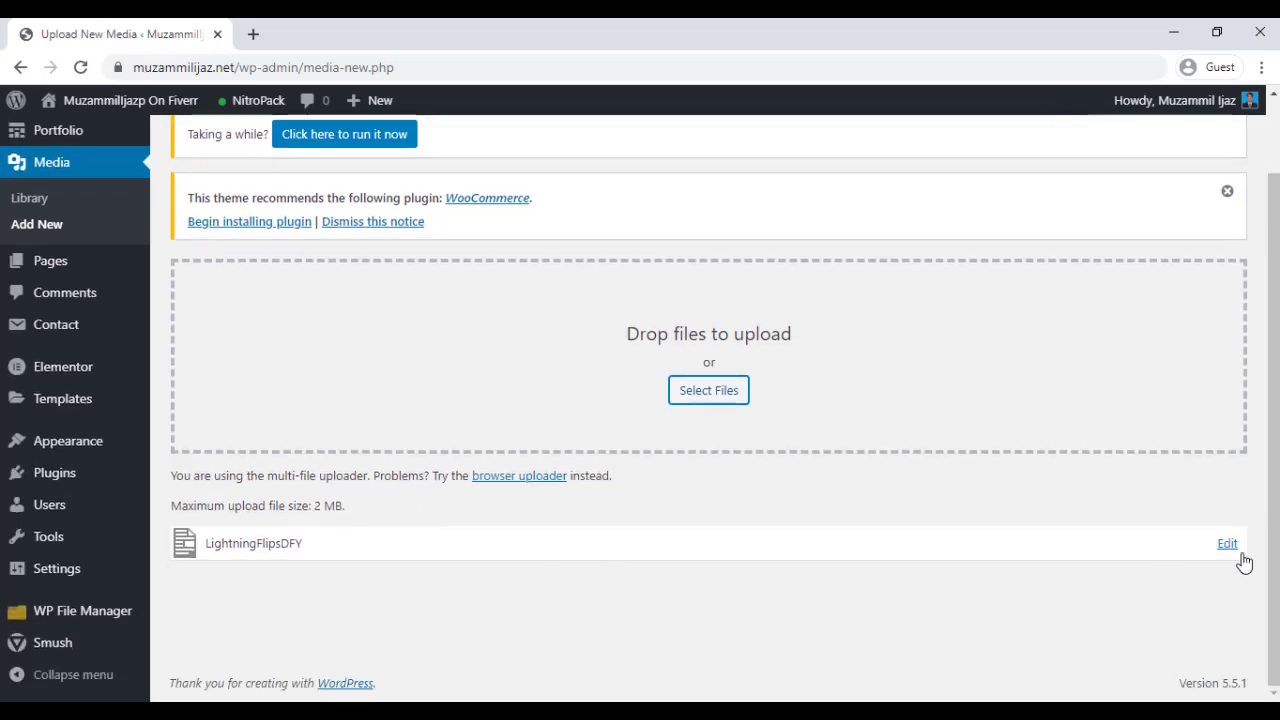
{"action": "left_click", "coordinate": [1227, 546]}
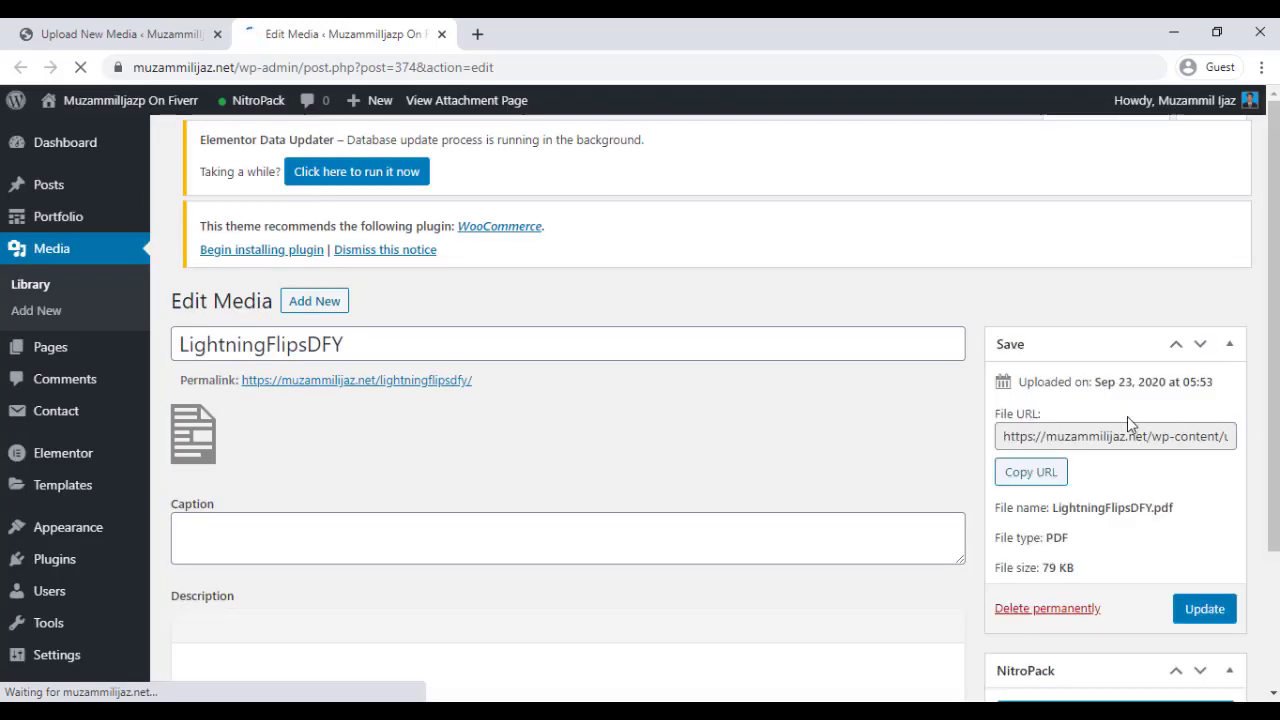
{"action": "left_click", "coordinate": [1038, 482]}
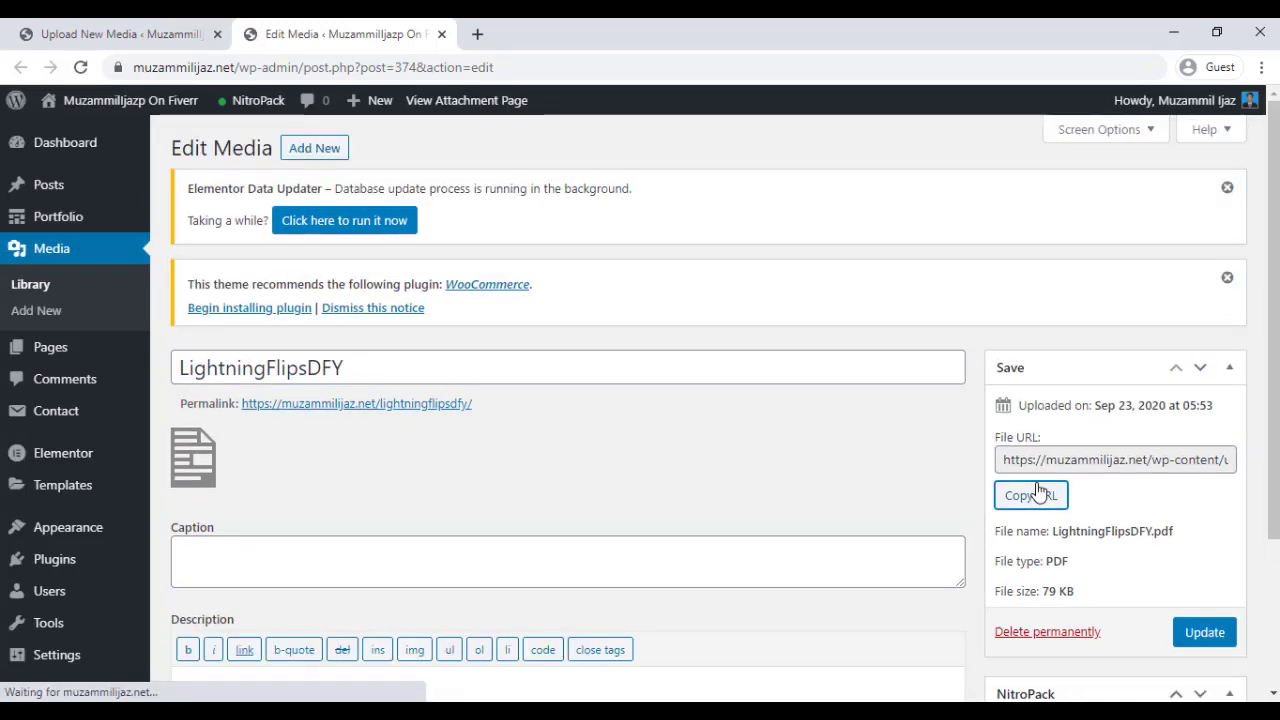
{"action": "left_click", "coordinate": [1036, 495]}
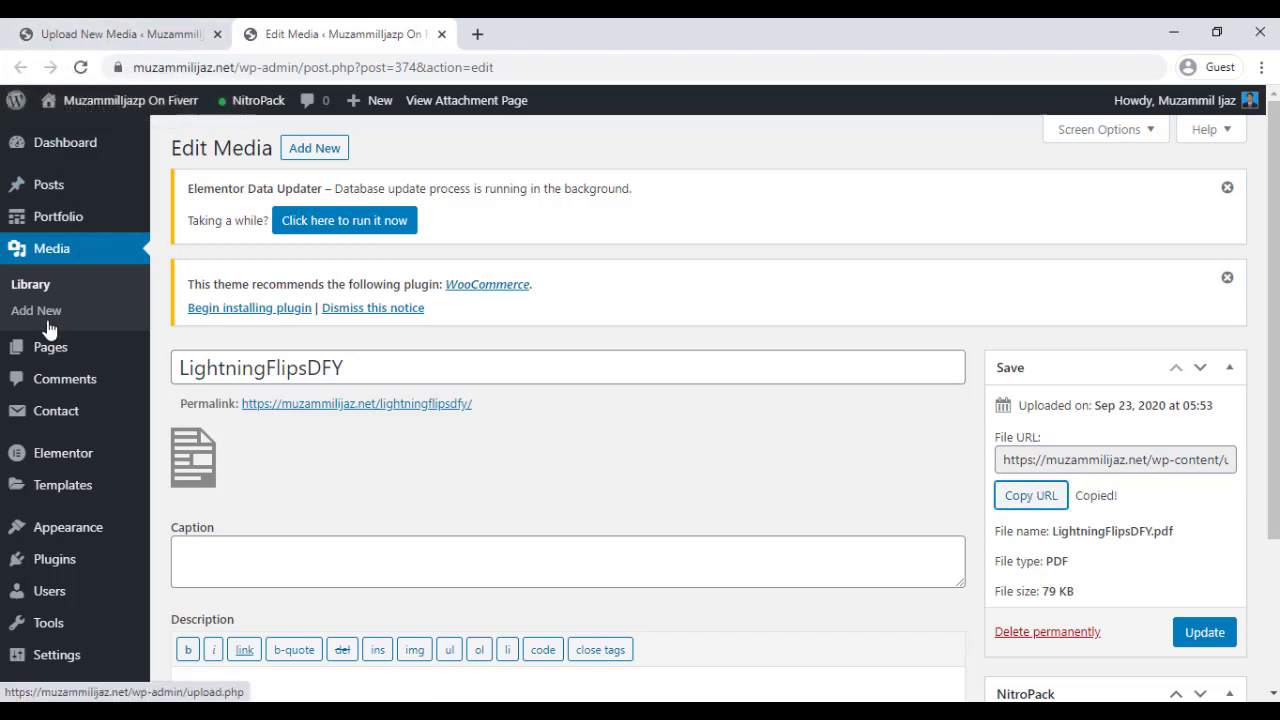
Create a new post titled "test".
{"action": "mouse_move", "coordinate": [60, 185]}
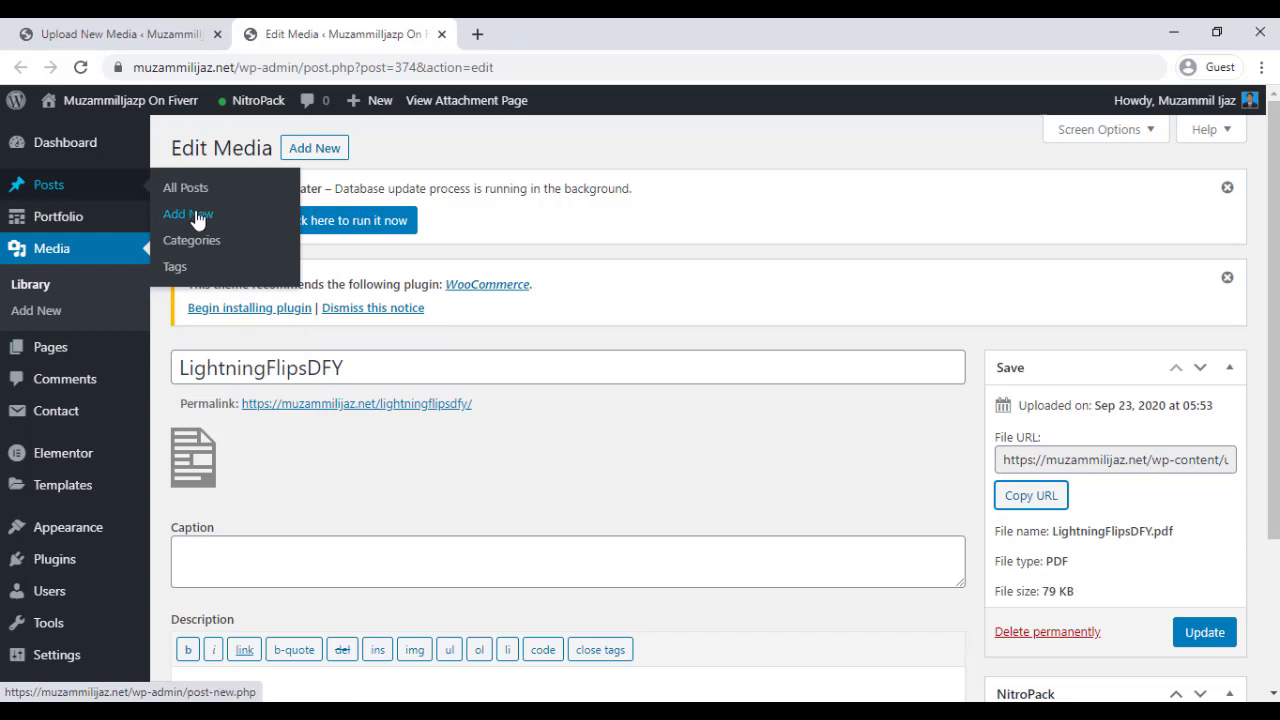
{"action": "left_click", "coordinate": [195, 215]}
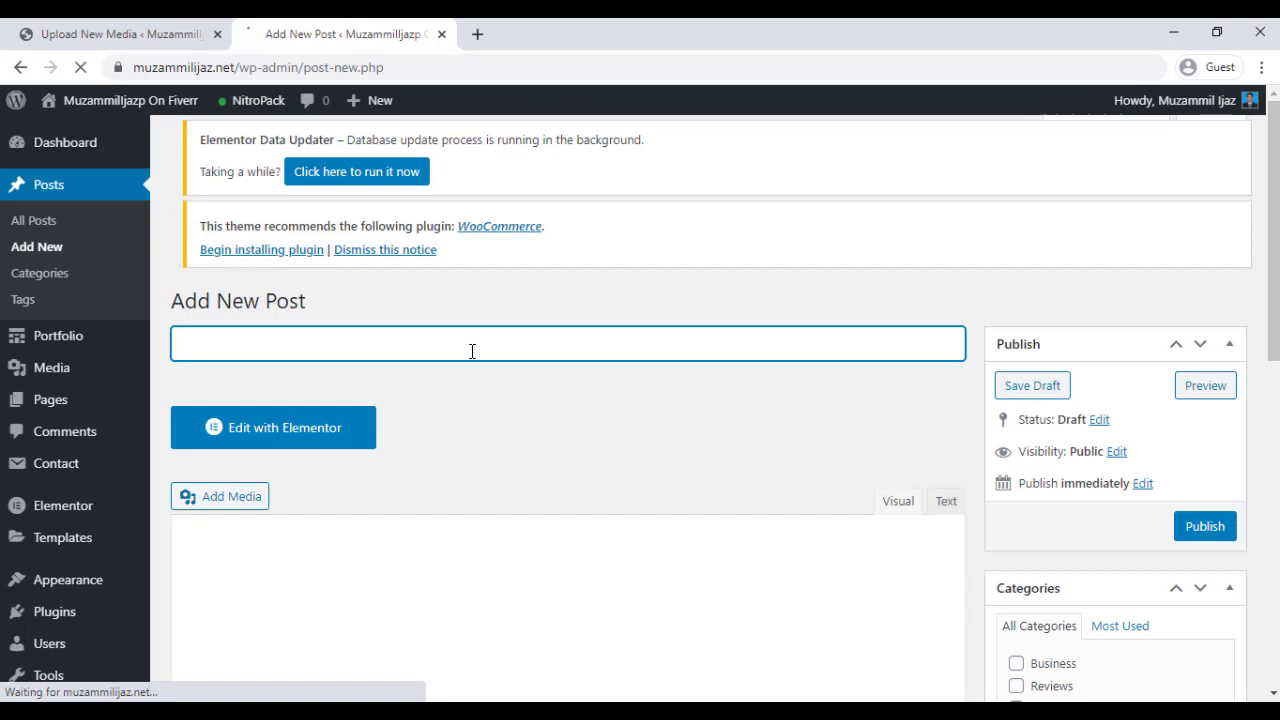
{"action": "type", "text": "t"}
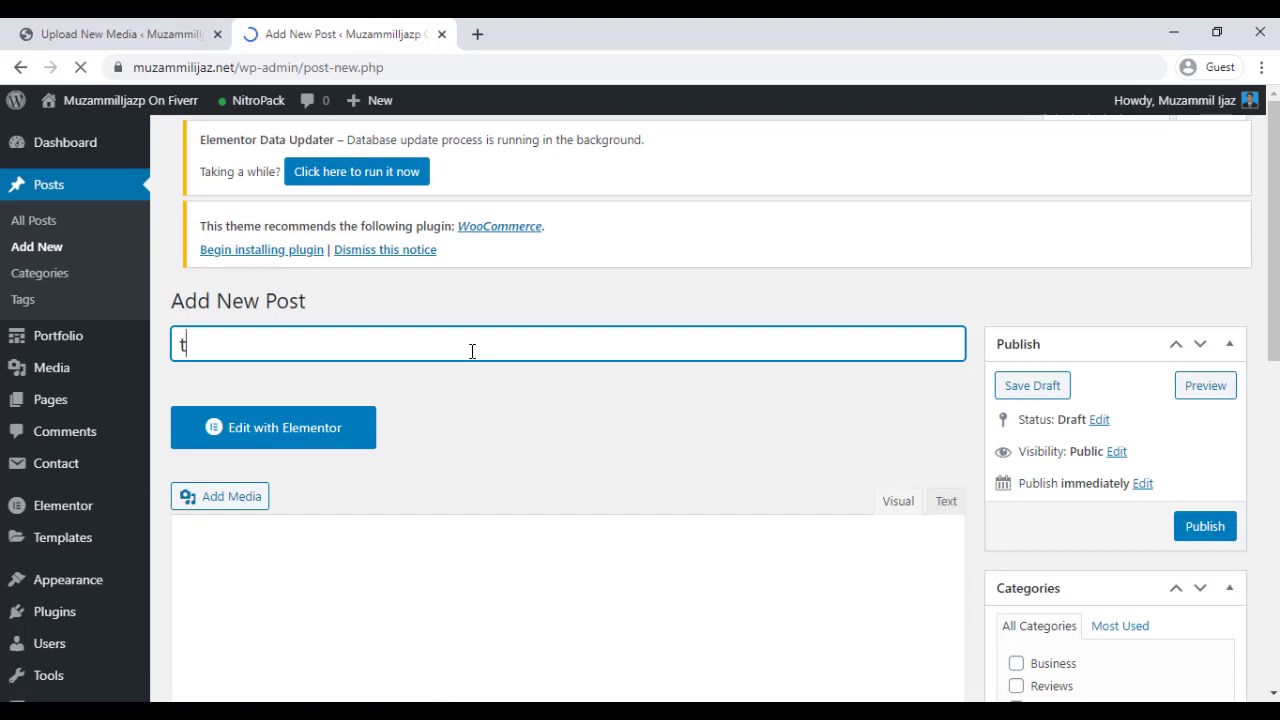
{"action": "type", "text": "est"}
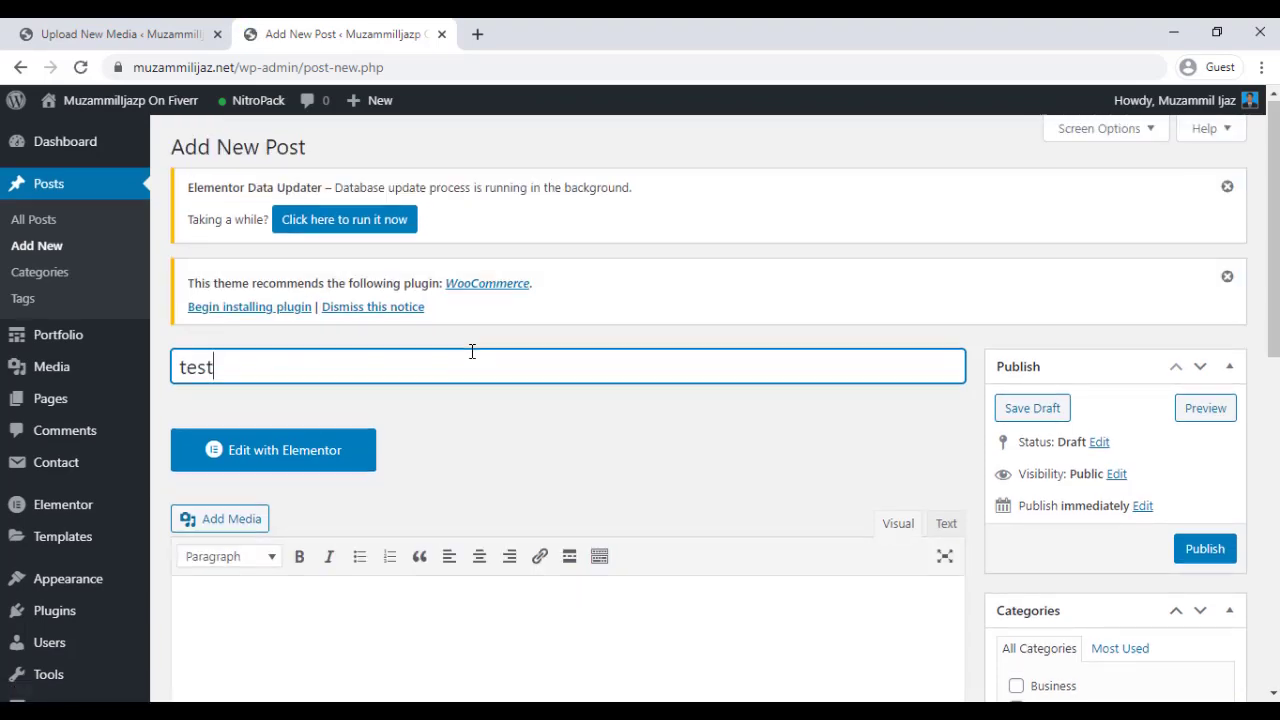
Insert a link in the post body using the copied LightningFlipsDFY.pdf URL.
{"action": "scroll", "coordinate": [387, 363], "scroll_direction": "down", "scroll_amount": 3}
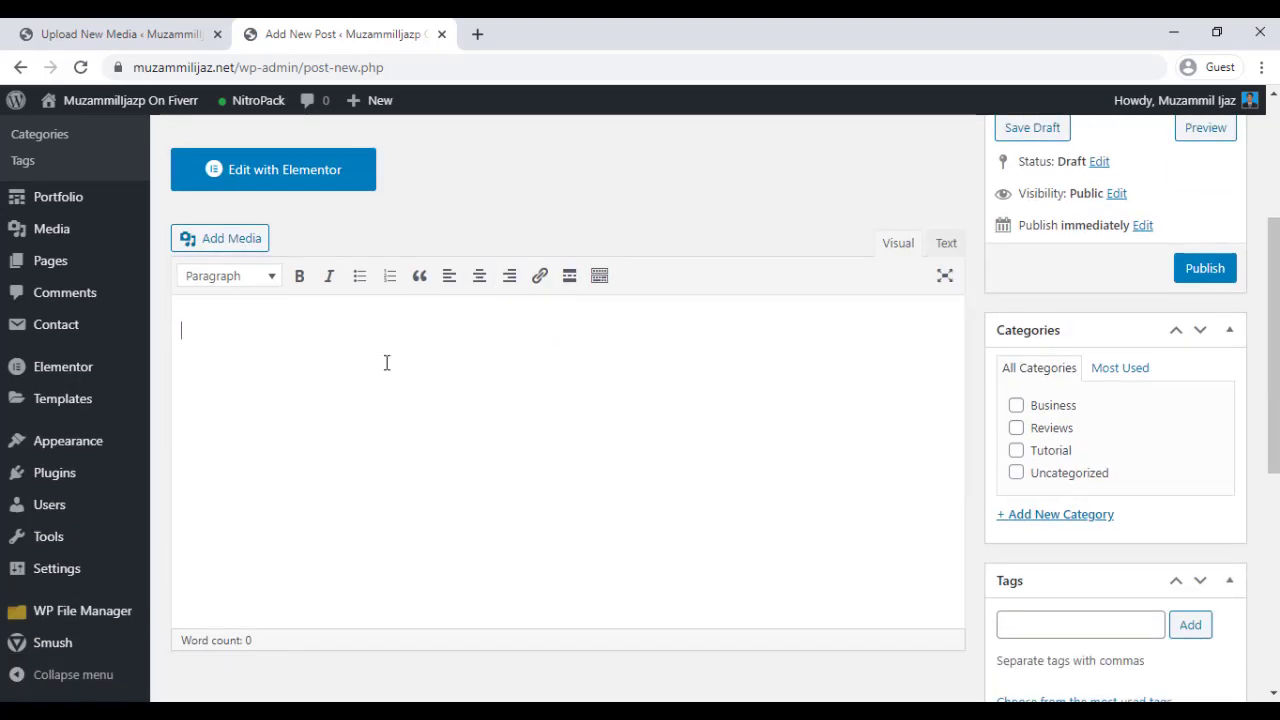
{"action": "left_click", "coordinate": [540, 276]}
{"action": "key", "text": "ctrl+v"}
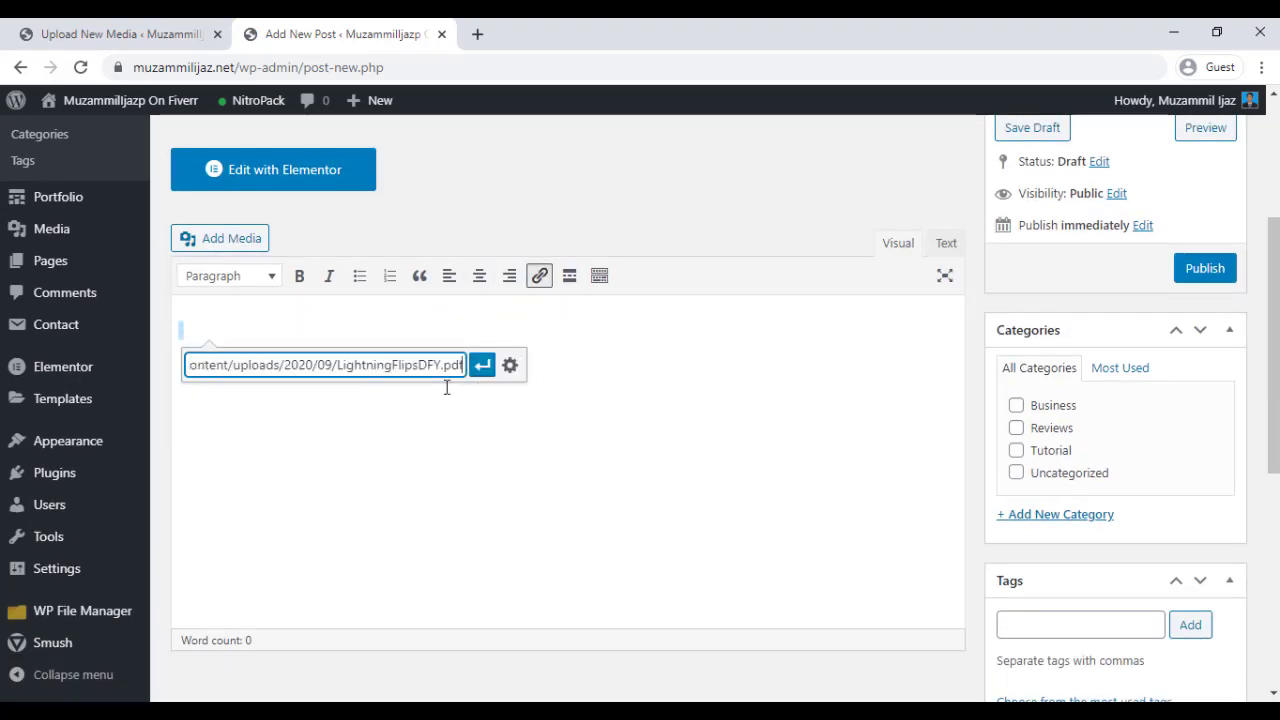
{"action": "left_click", "coordinate": [482, 365]}
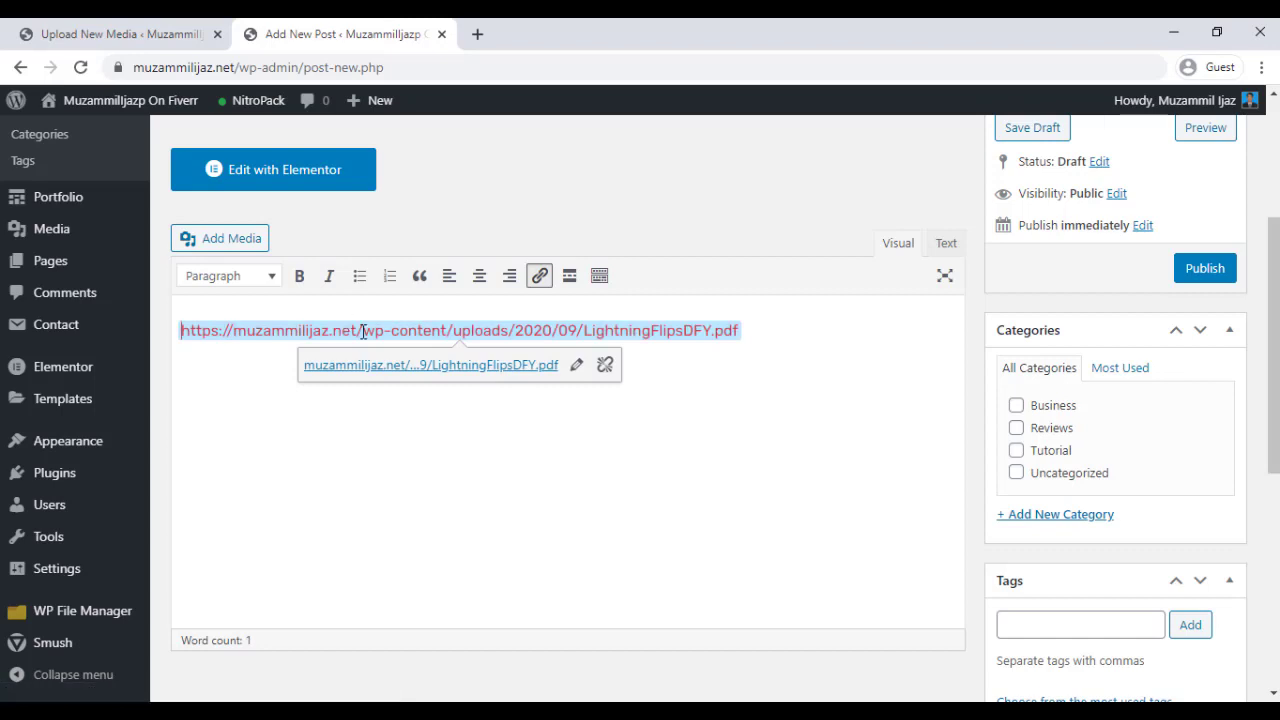
Change the PDF link's display text to "Read Online", keeping its destination URL.
{"action": "left_click", "coordinate": [576, 365]}
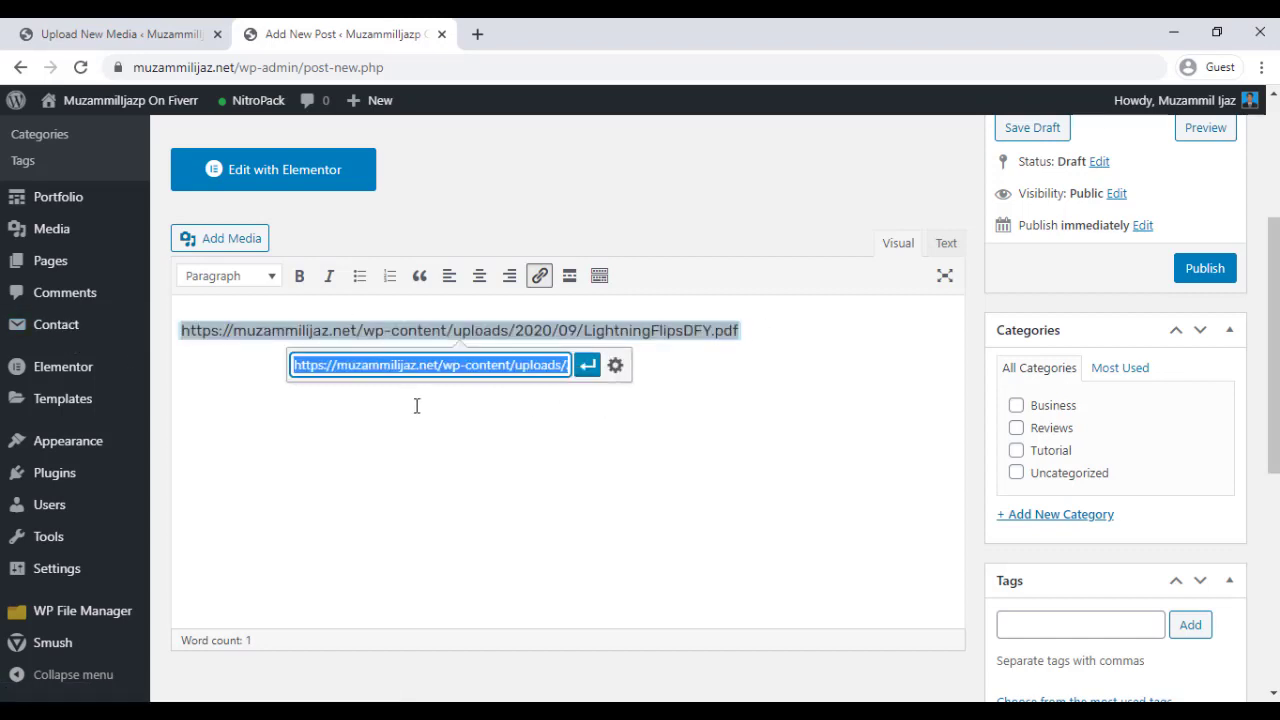
{"action": "left_click", "coordinate": [614, 368]}
{"action": "left_click", "coordinate": [592, 362]}
{"action": "left_click", "coordinate": [624, 276]}
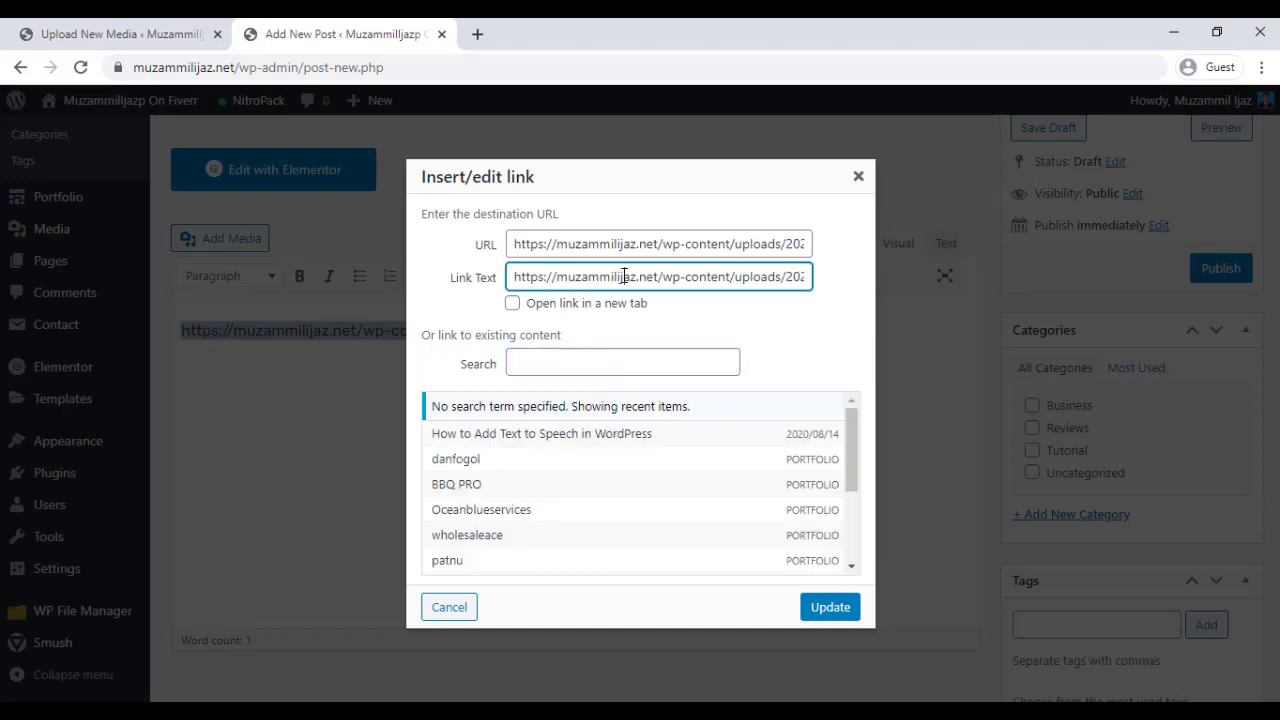
{"action": "triple_click", "coordinate": [651, 244]}
{"action": "key", "text": "End"}
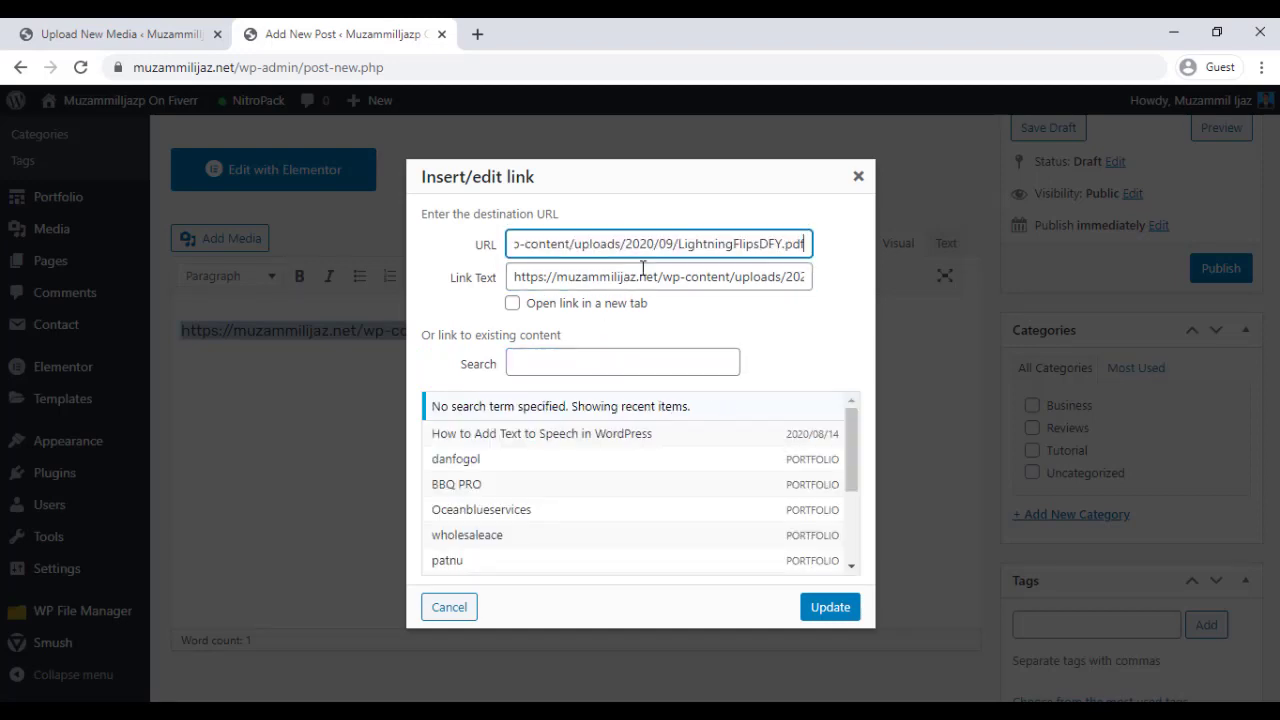
{"action": "left_click", "coordinate": [638, 280]}
{"action": "triple_click", "coordinate": [638, 280]}
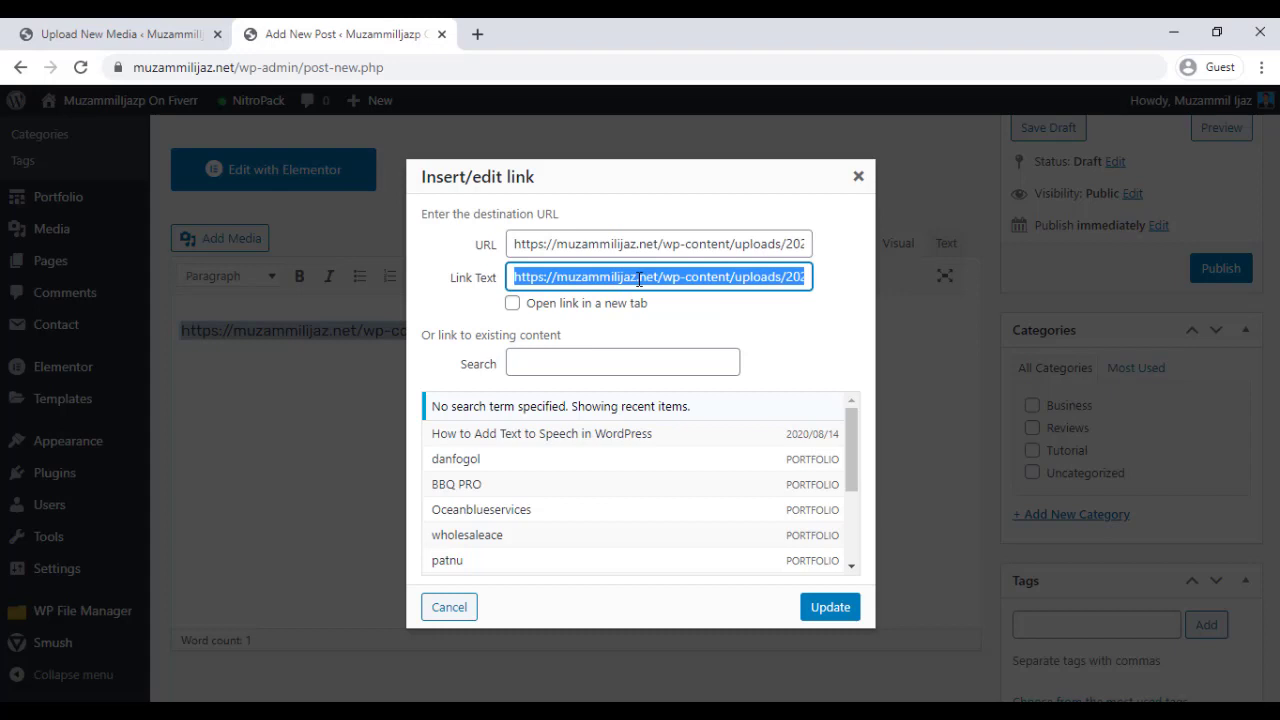
{"action": "type", "text": "Re"}
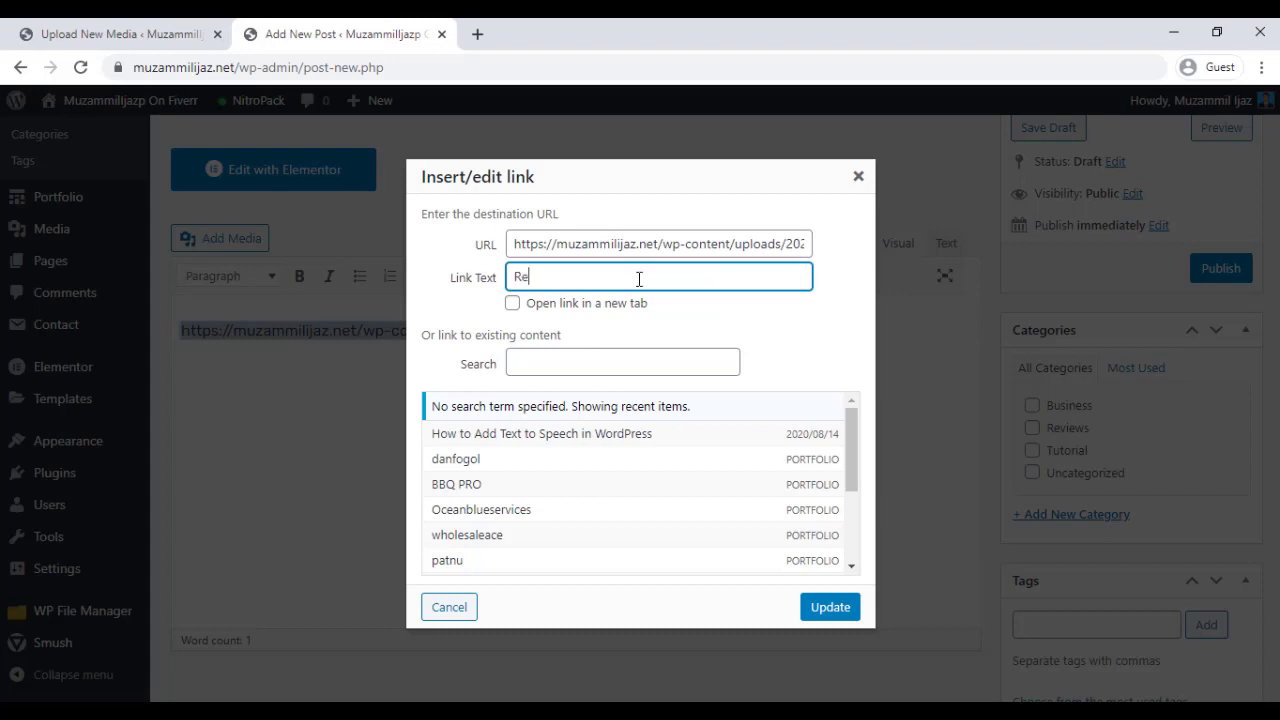
{"action": "type", "text": "ad Online"}
{"action": "left_click", "coordinate": [808, 607]}
{"action": "left_click", "coordinate": [605, 418]}
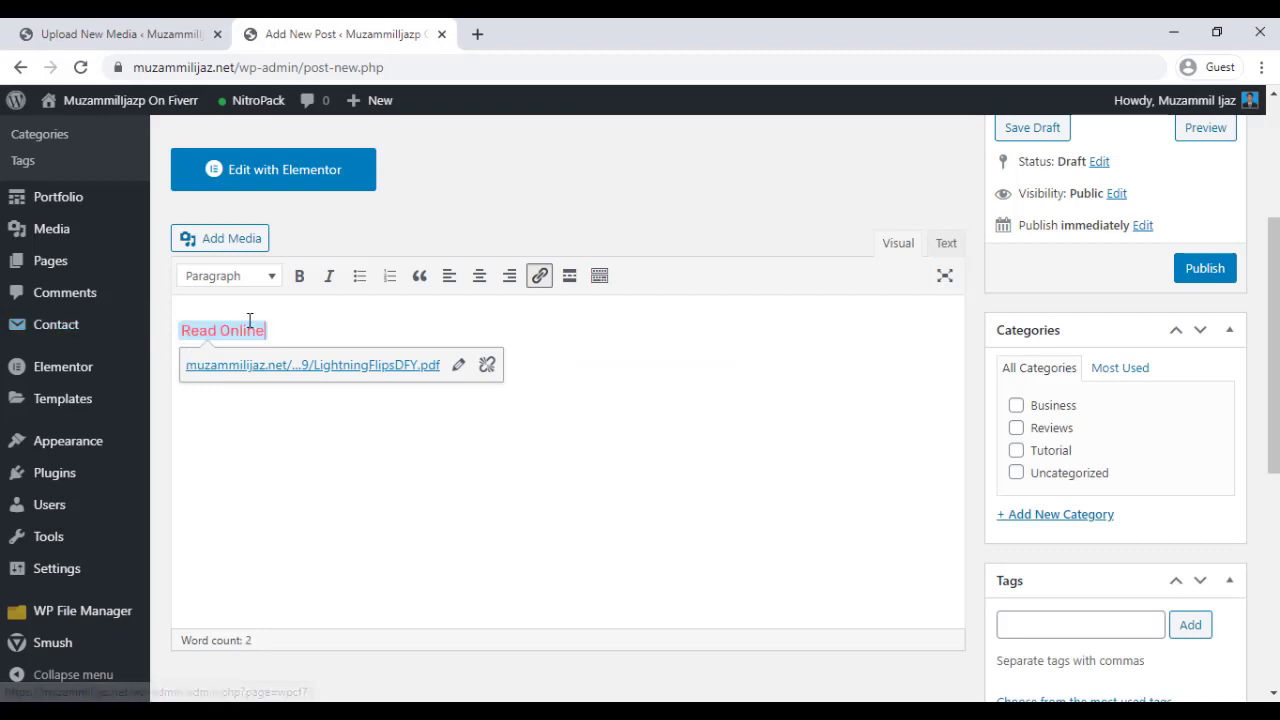
{"action": "left_click_drag", "start_coordinate": [268, 330], "coordinate": [162, 348]}
{"action": "left_click", "coordinate": [346, 320]}
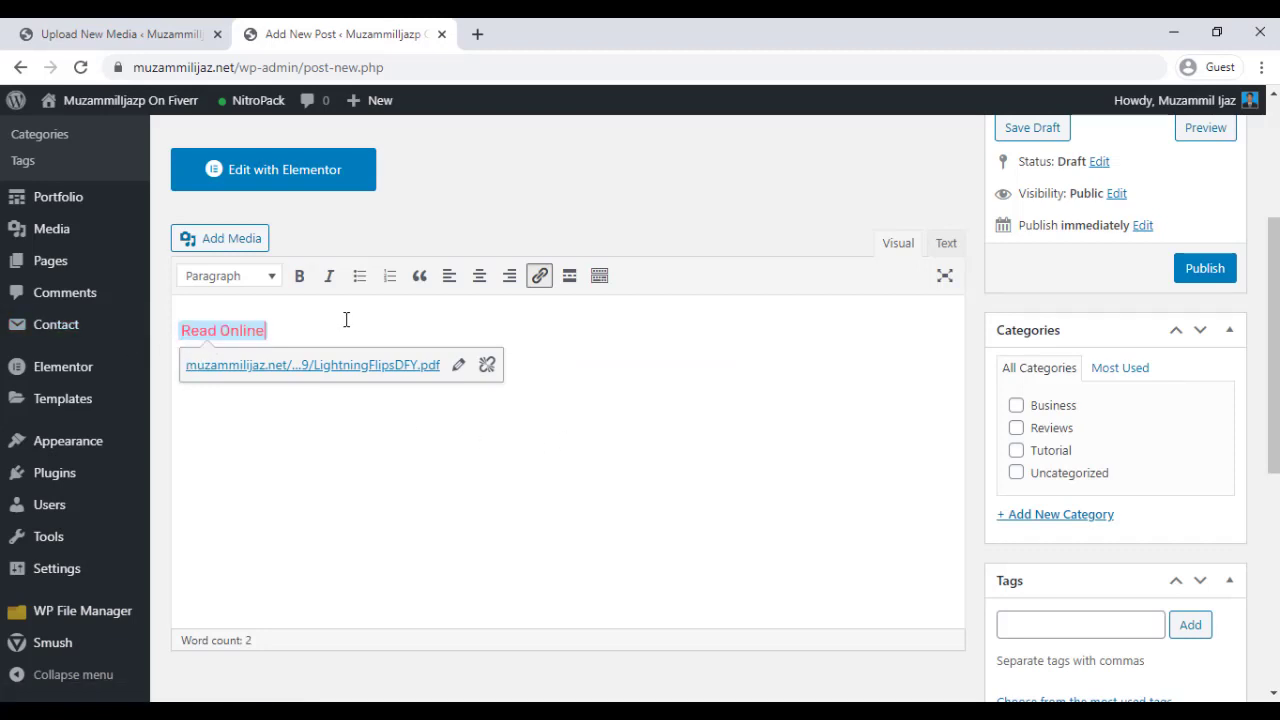
Preview the test post and follow its Read Online link to the PDF.
{"action": "scroll", "coordinate": [1255, 255], "scroll_direction": "up", "scroll_amount": 2}
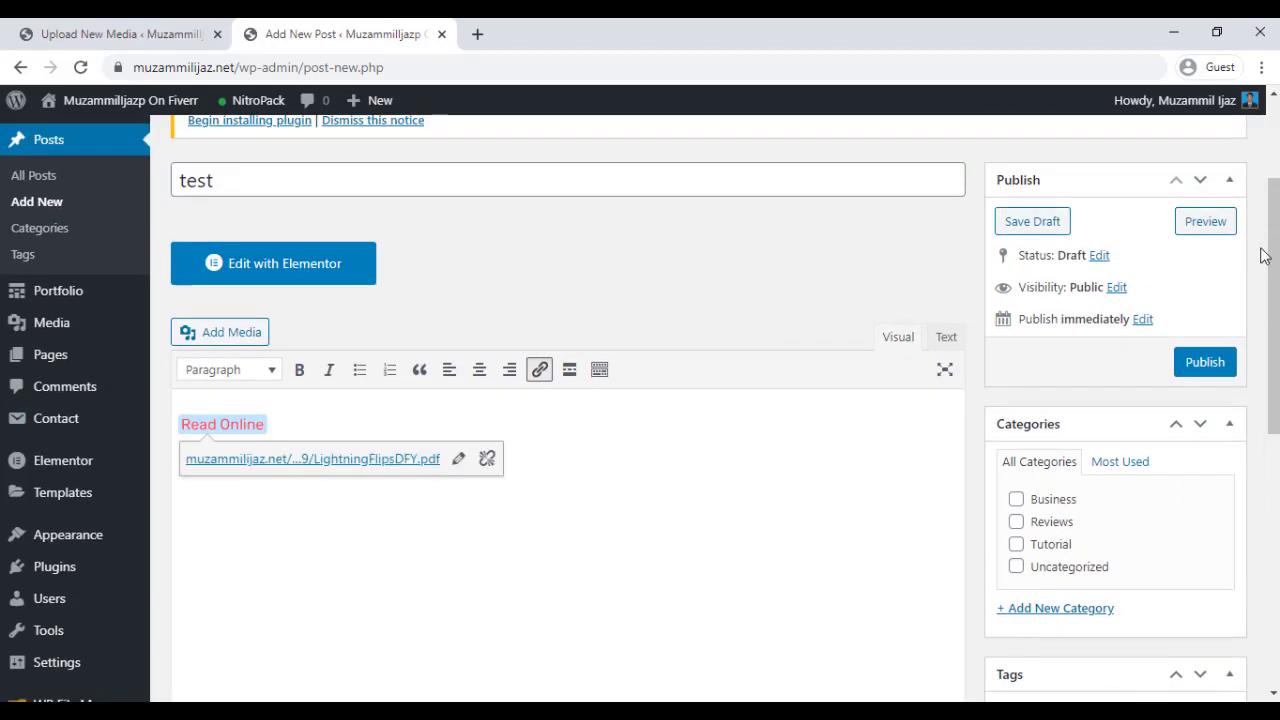
{"action": "left_click", "coordinate": [1224, 228]}
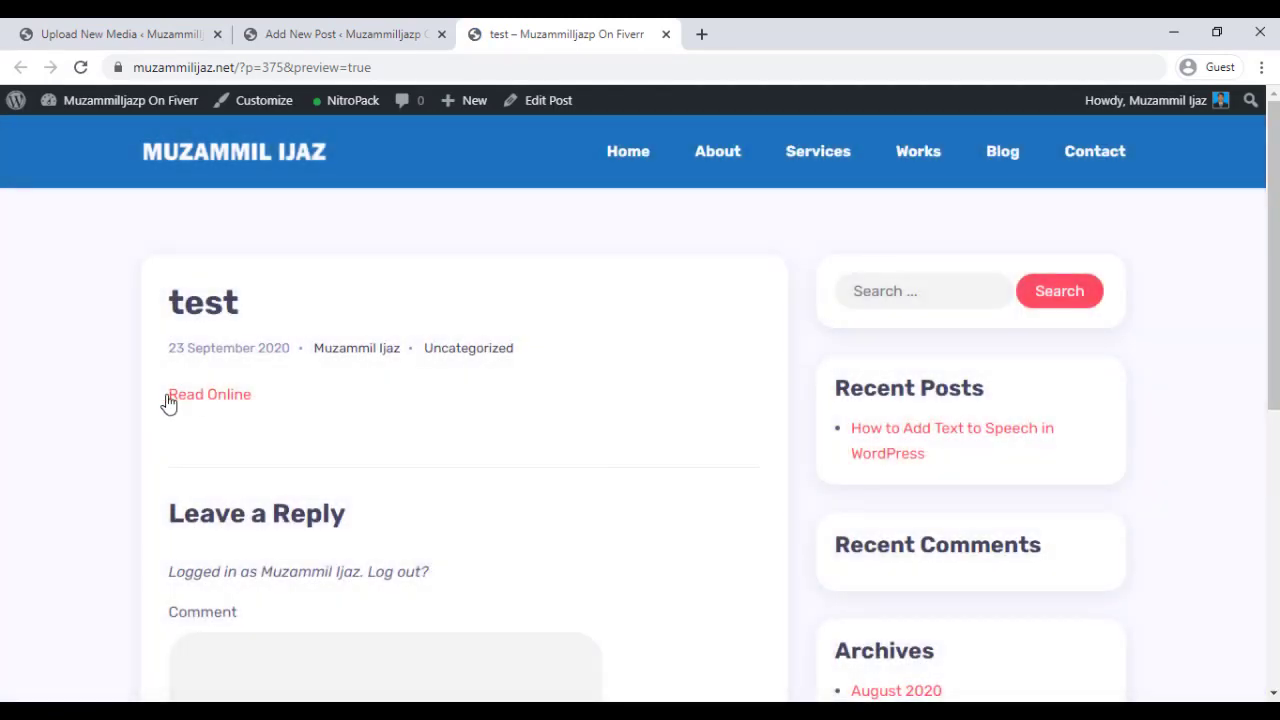
{"action": "left_click", "coordinate": [179, 399]}
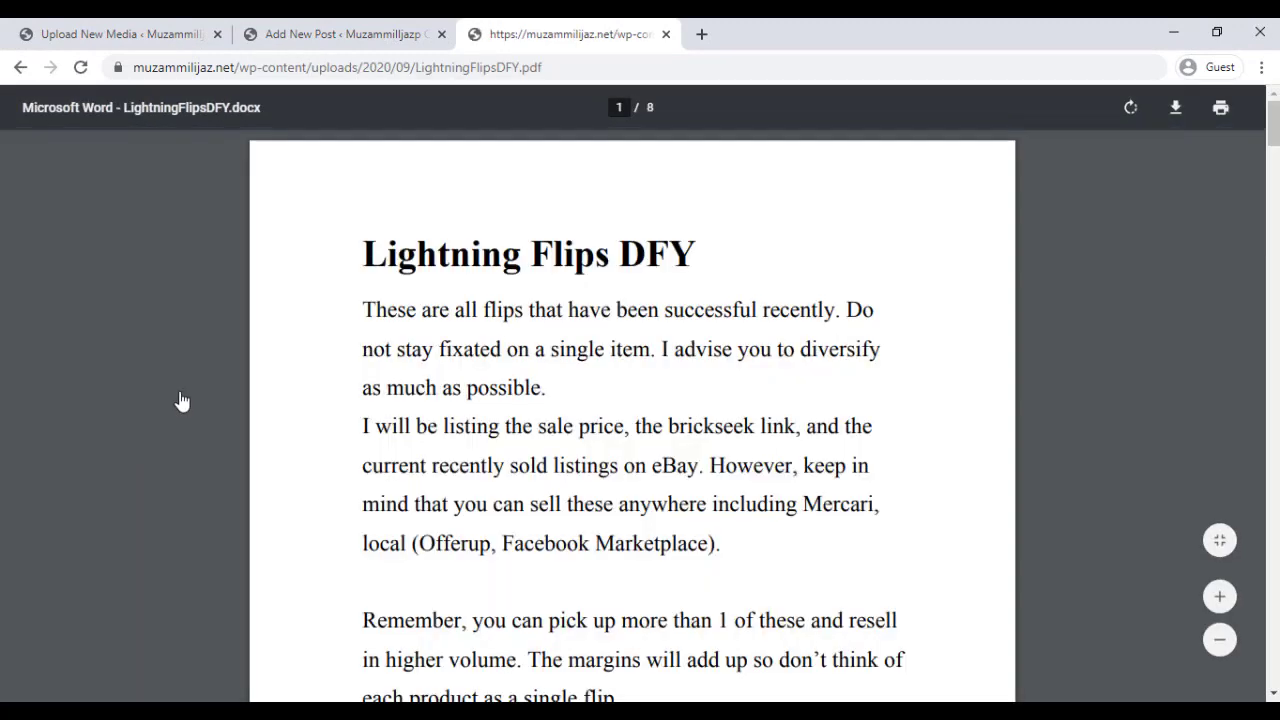
Look through the pages of the opened LightningFlipsDFY PDF and return towards its beginning.
{"action": "scroll", "coordinate": [486, 309], "scroll_direction": "down", "scroll_amount": 20}
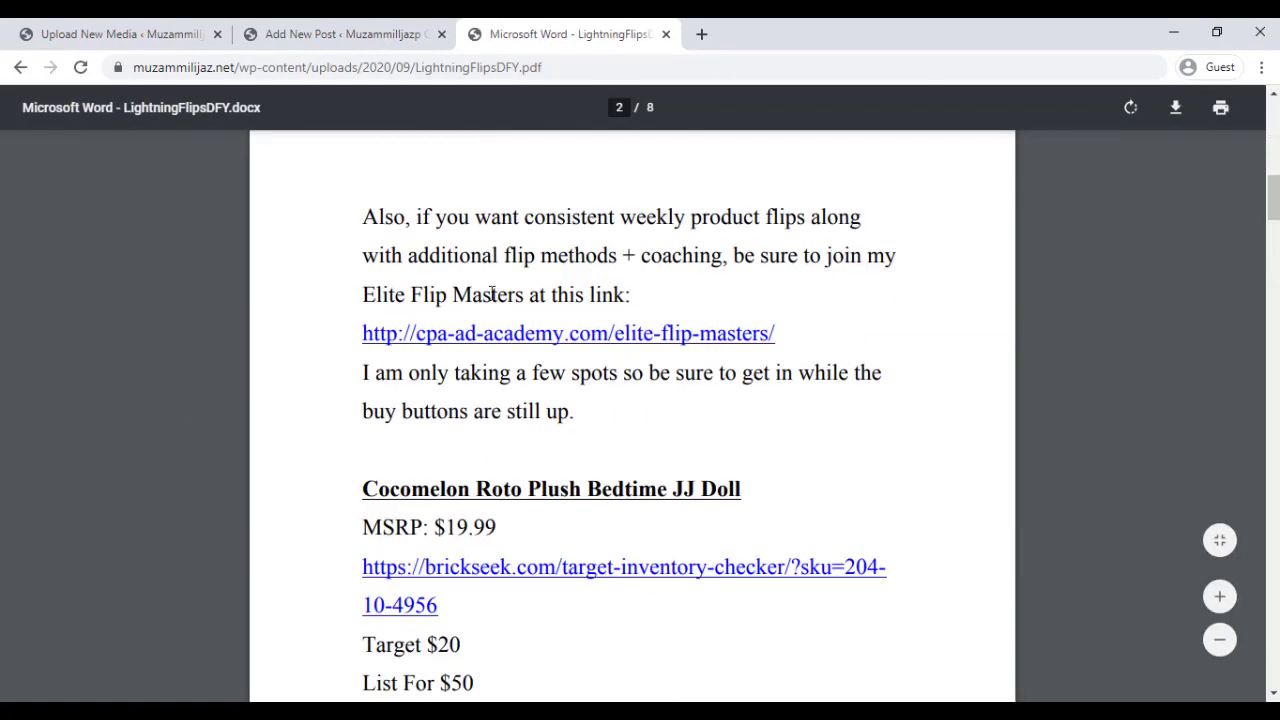
{"action": "scroll", "coordinate": [491, 300], "scroll_direction": "down", "scroll_amount": 10}
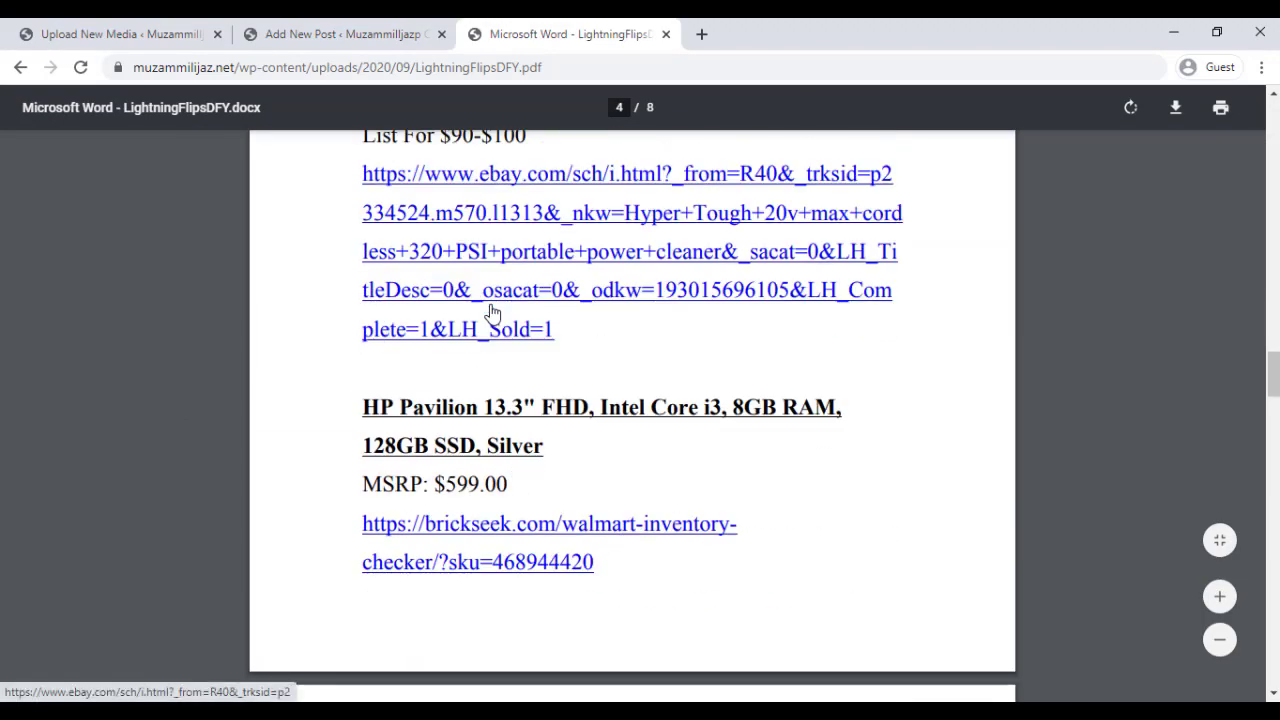
{"action": "scroll", "coordinate": [490, 314], "scroll_direction": "down", "scroll_amount": 5}
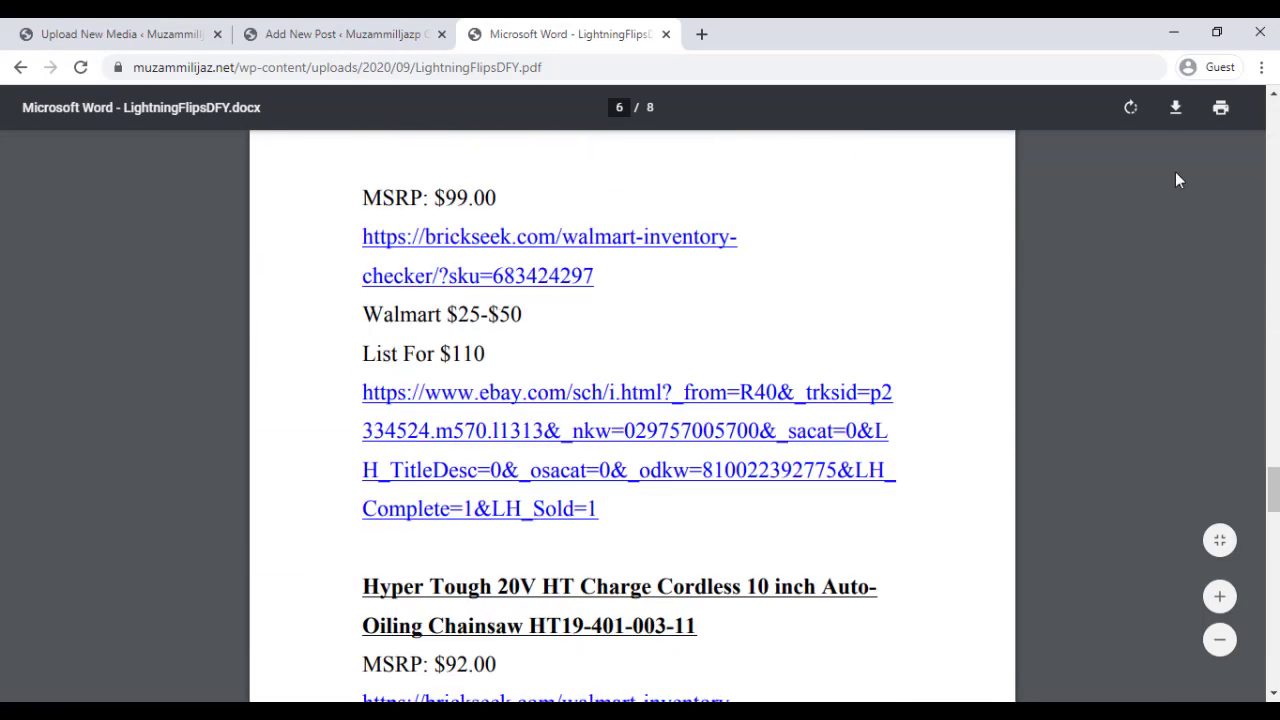
{"action": "scroll", "coordinate": [1175, 180], "scroll_direction": "up", "scroll_amount": 10}
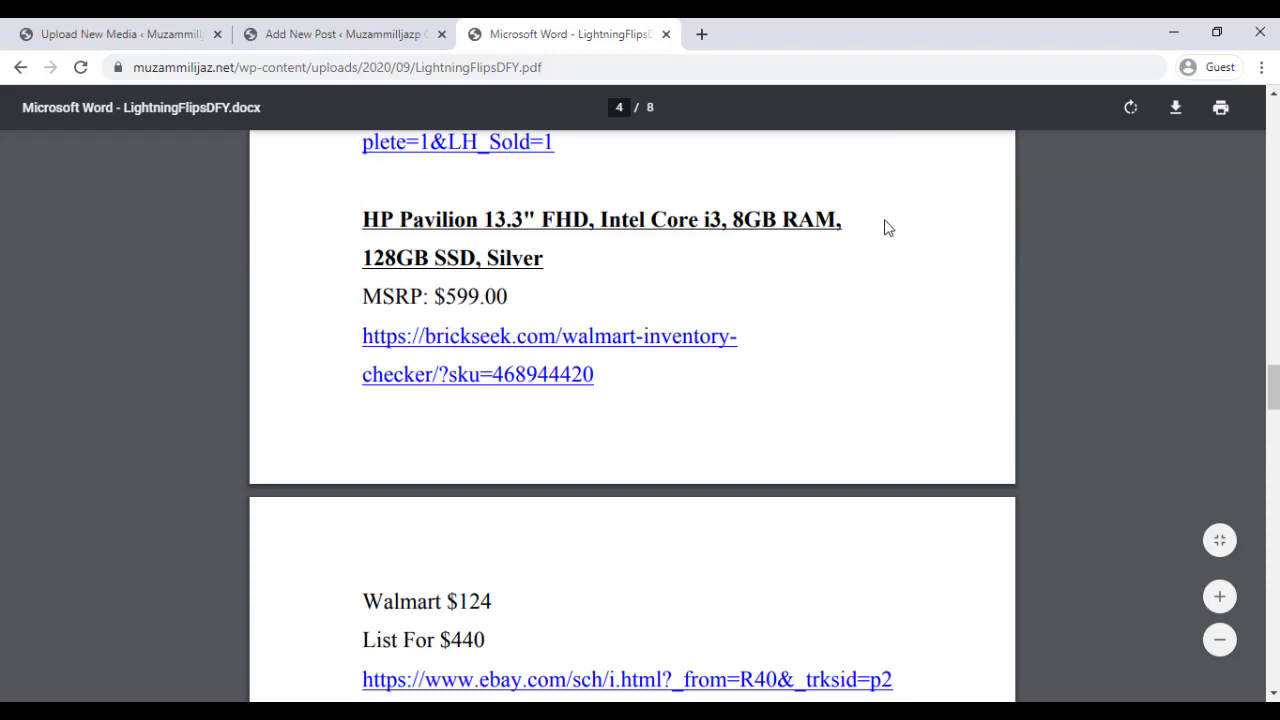
{"action": "scroll", "coordinate": [855, 252], "scroll_direction": "down", "scroll_amount": 20}
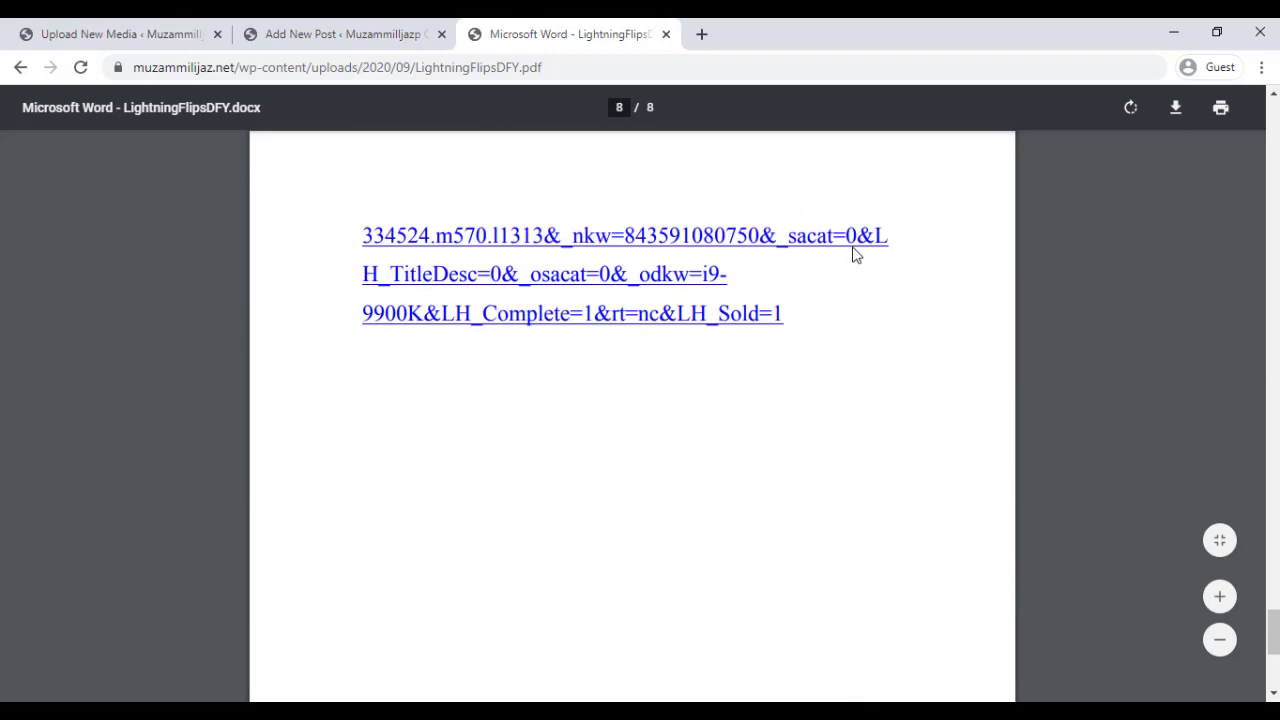
{"action": "scroll", "coordinate": [855, 252], "scroll_direction": "up", "scroll_amount": 5}
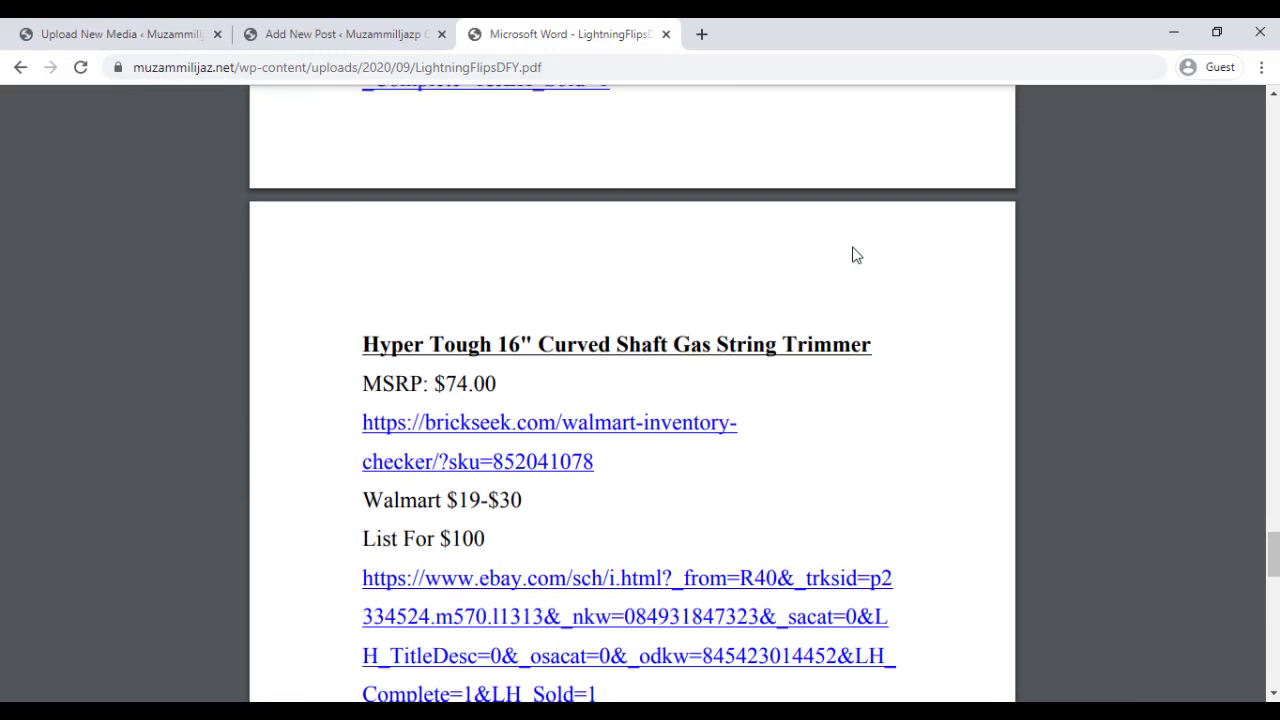
{"action": "scroll", "coordinate": [855, 255], "scroll_direction": "up", "scroll_amount": 20}
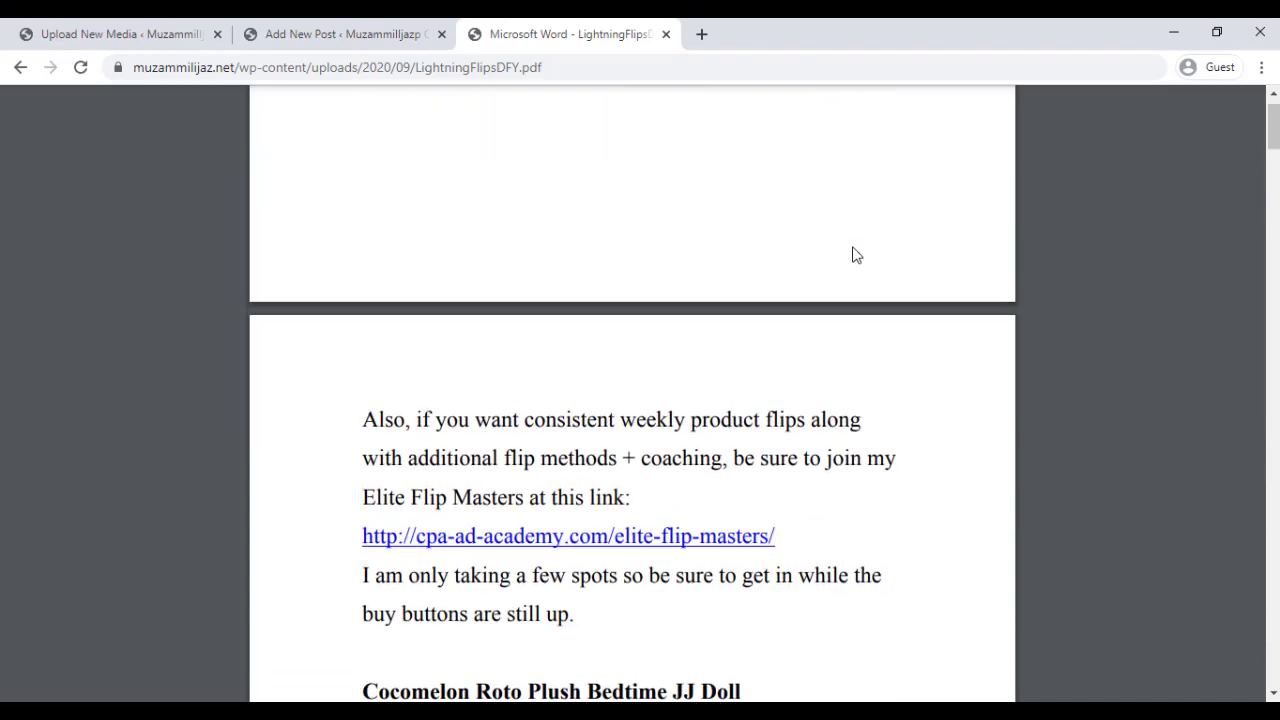
Go back to the WordPress admin and search the plugins available to add for "Pdf embed".
{"action": "scroll", "coordinate": [855, 255], "scroll_direction": "up", "scroll_amount": 5}
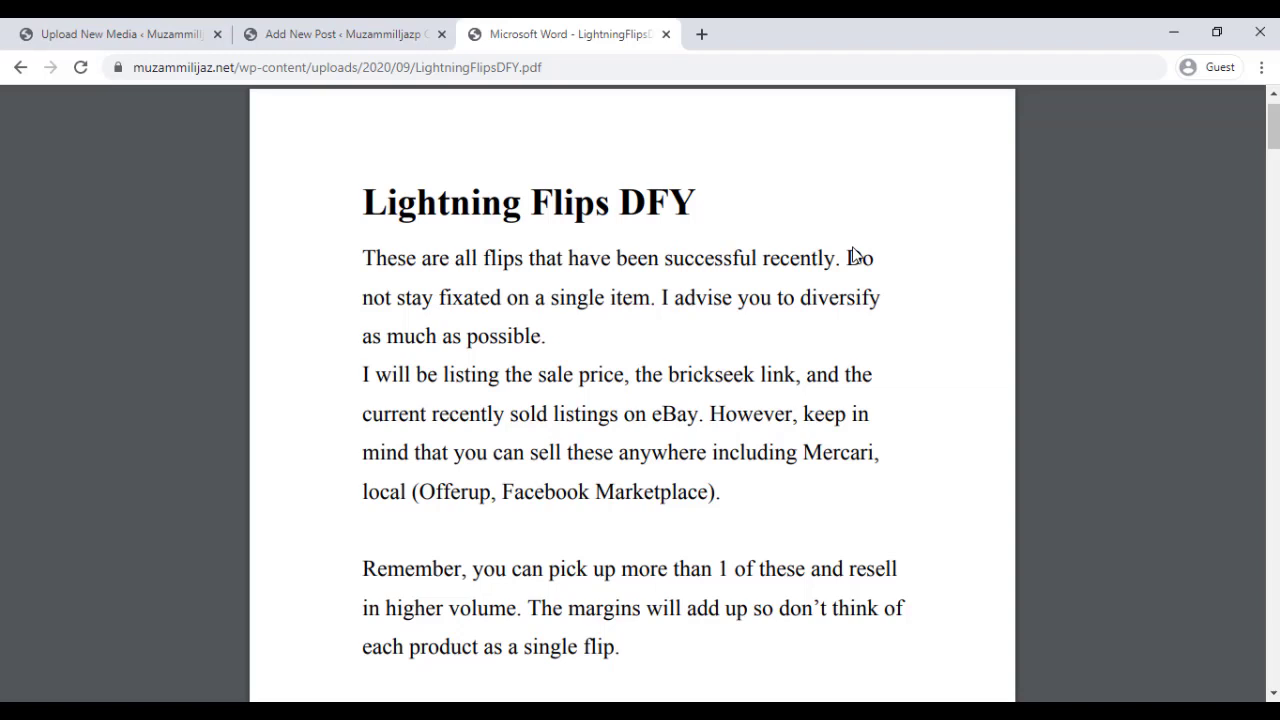
{"action": "left_click", "coordinate": [122, 30]}
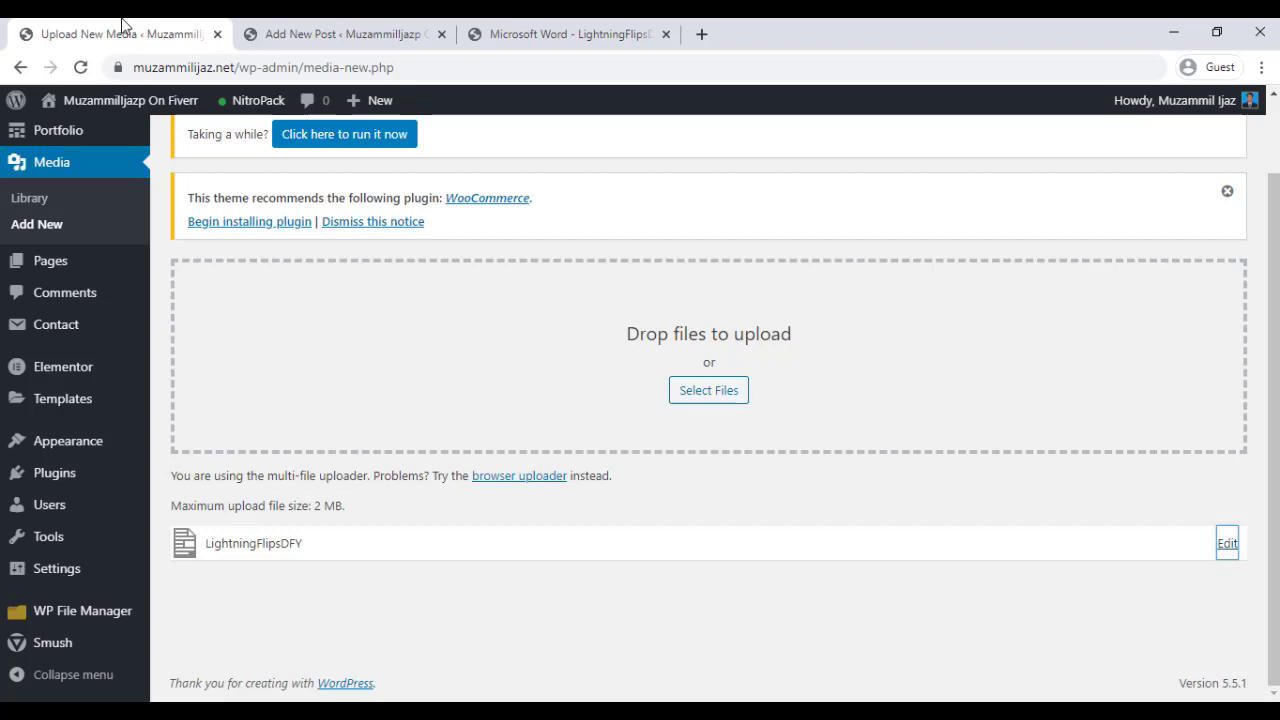
{"action": "mouse_move", "coordinate": [51, 477]}
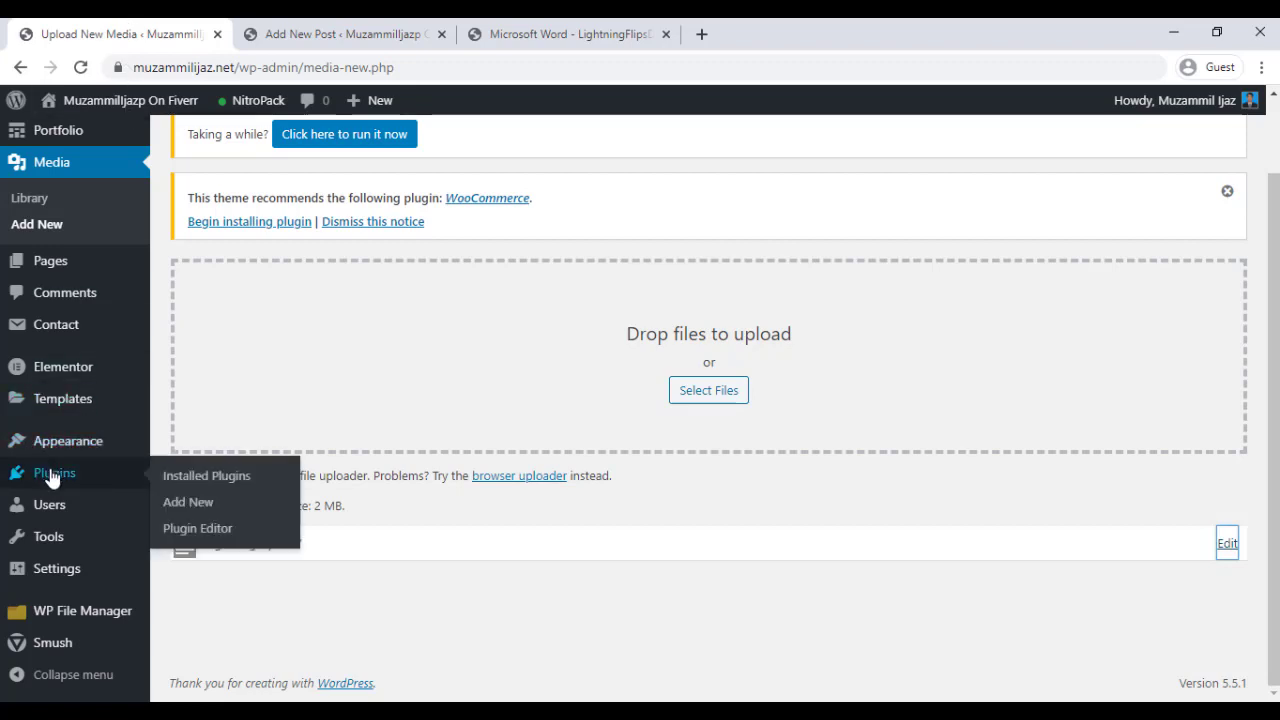
{"action": "left_click", "coordinate": [200, 503]}
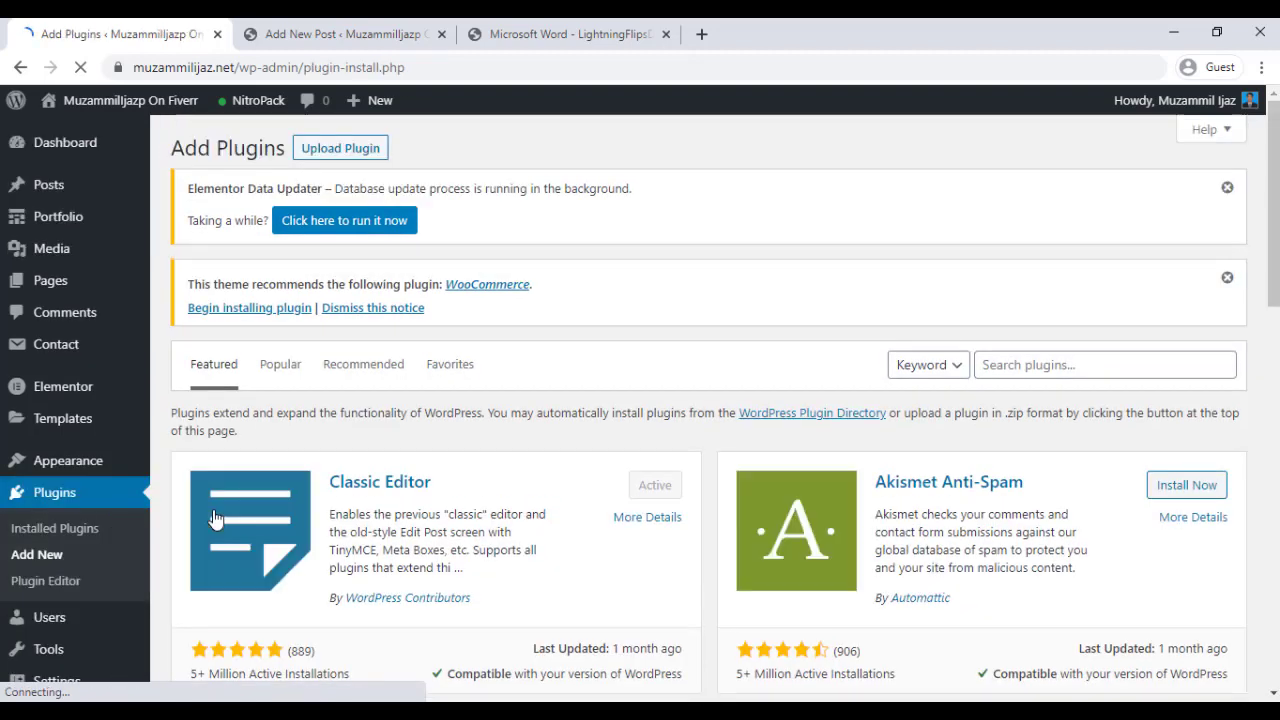
{"action": "left_click", "coordinate": [1064, 366]}
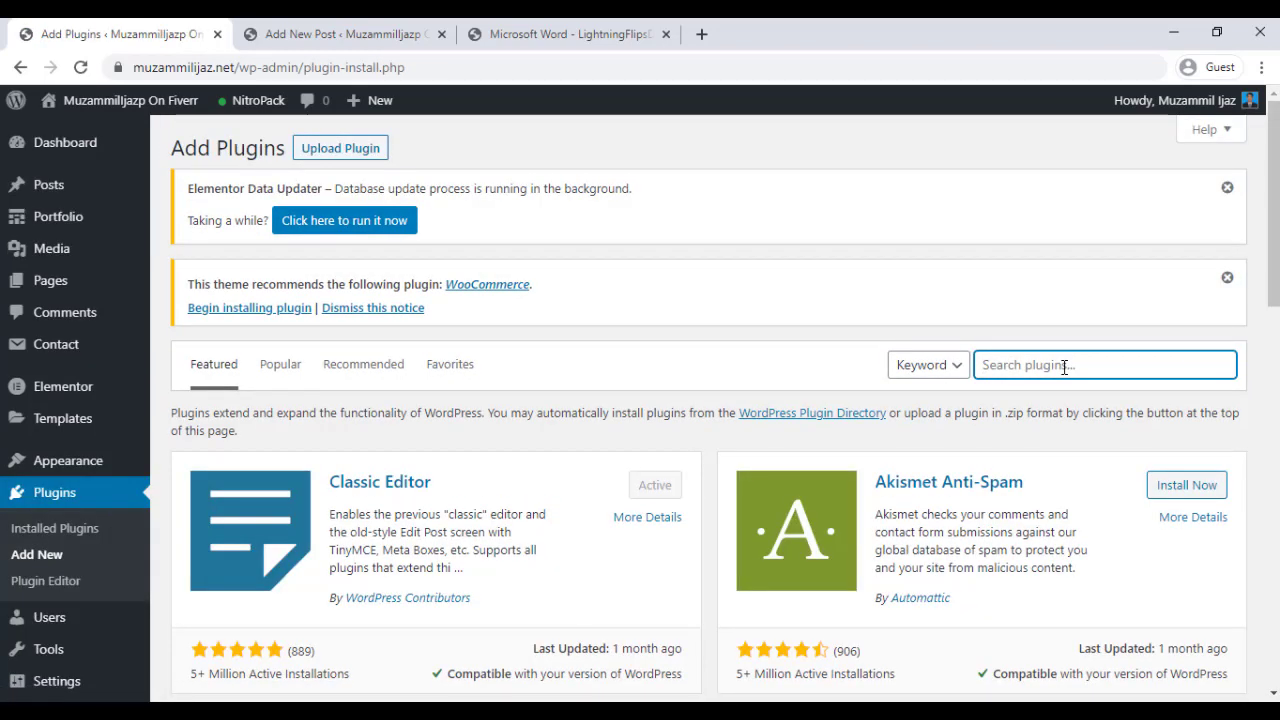
{"action": "type", "text": "Pdf "}
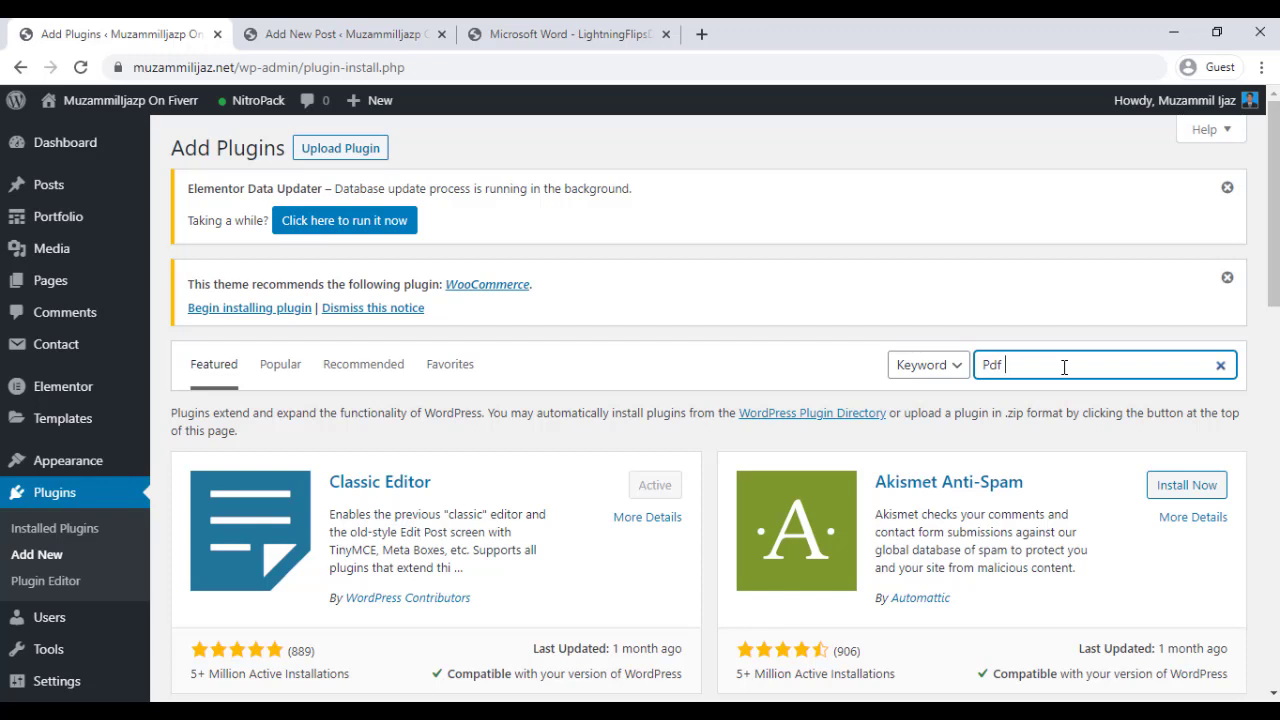
{"action": "type", "text": "embed"}
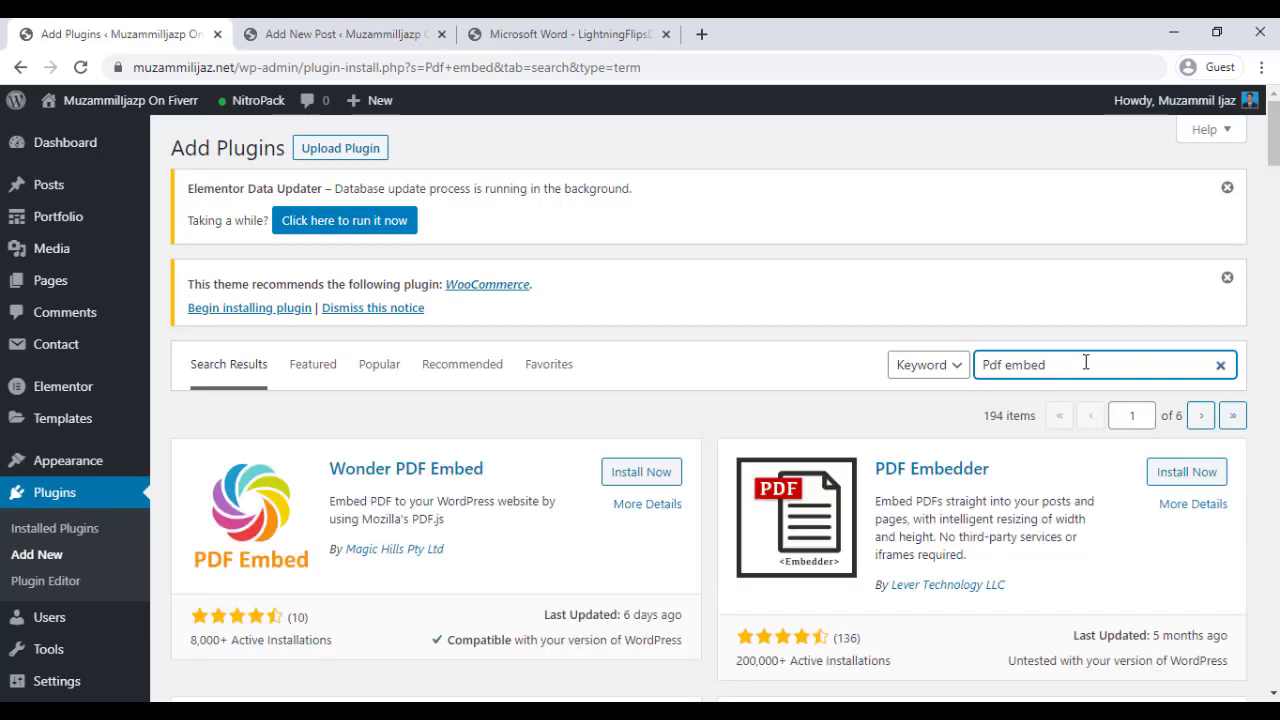
Install and activate the PDF Embedder plugin by Lever Technology LLC.
{"action": "scroll", "coordinate": [1086, 362], "scroll_direction": "down", "scroll_amount": 3}
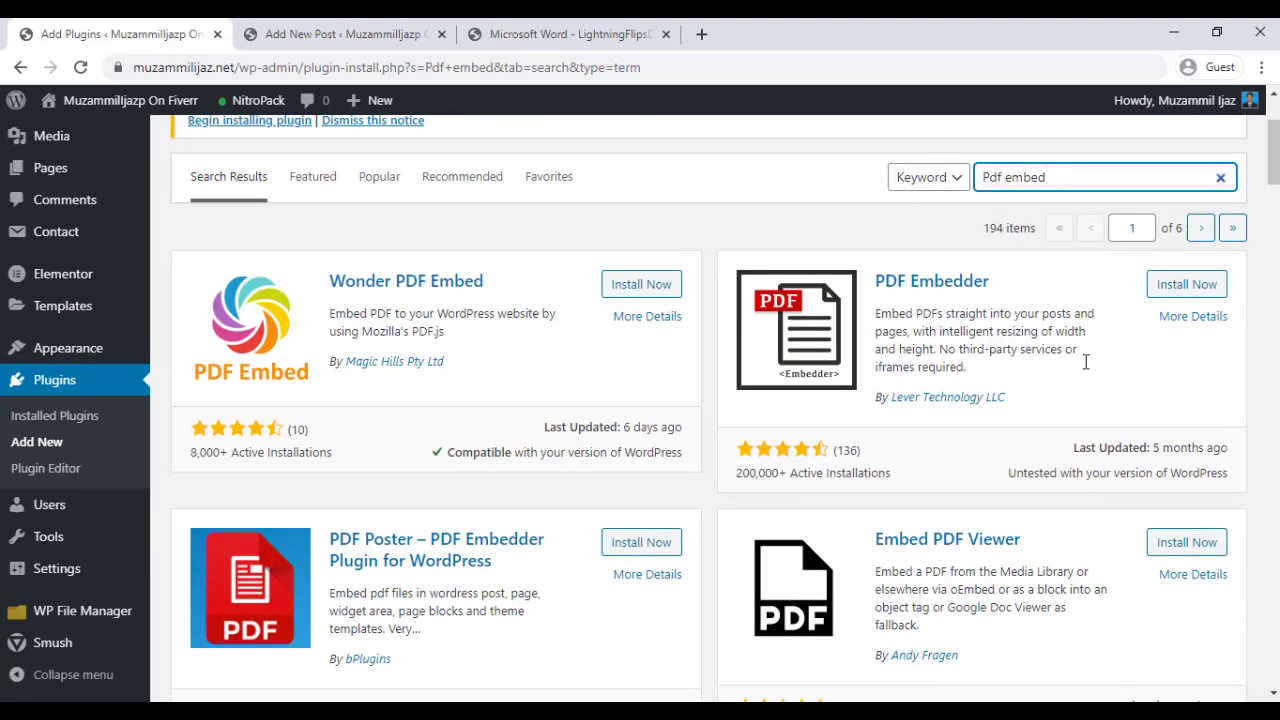
{"action": "scroll", "coordinate": [845, 470], "scroll_direction": "down", "scroll_amount": 2}
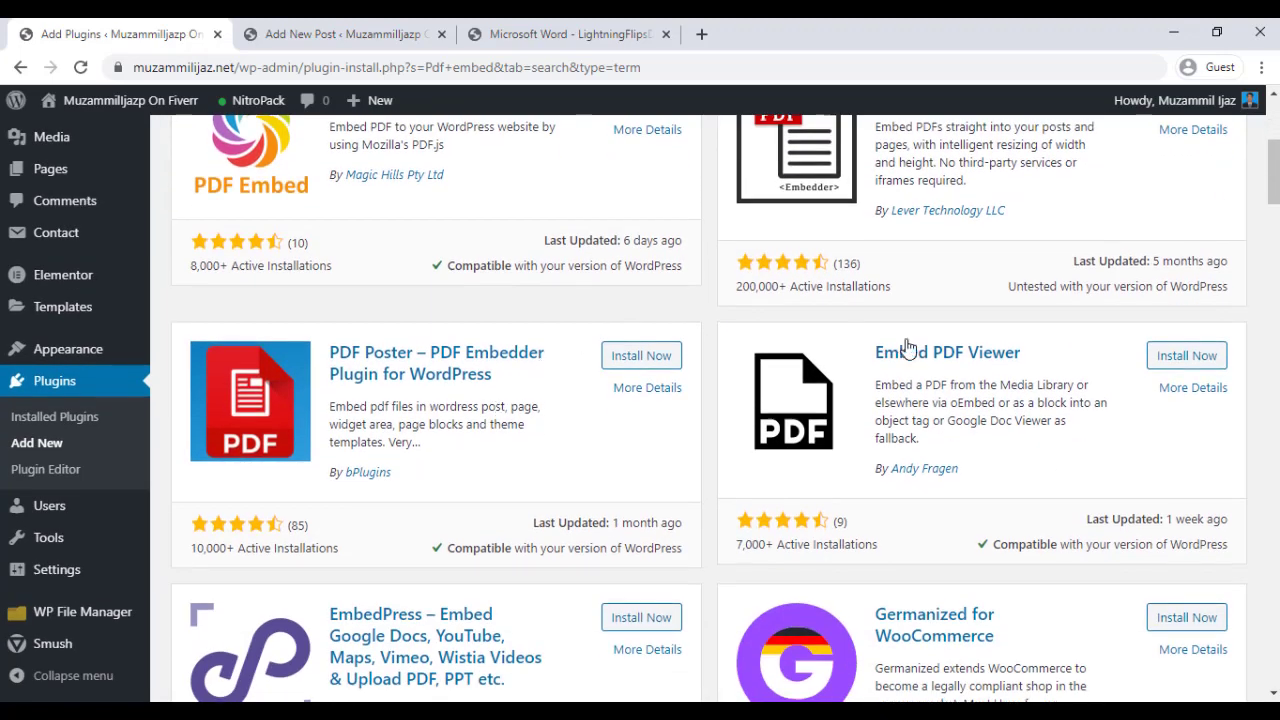
{"action": "scroll", "coordinate": [935, 341], "scroll_direction": "up", "scroll_amount": 1}
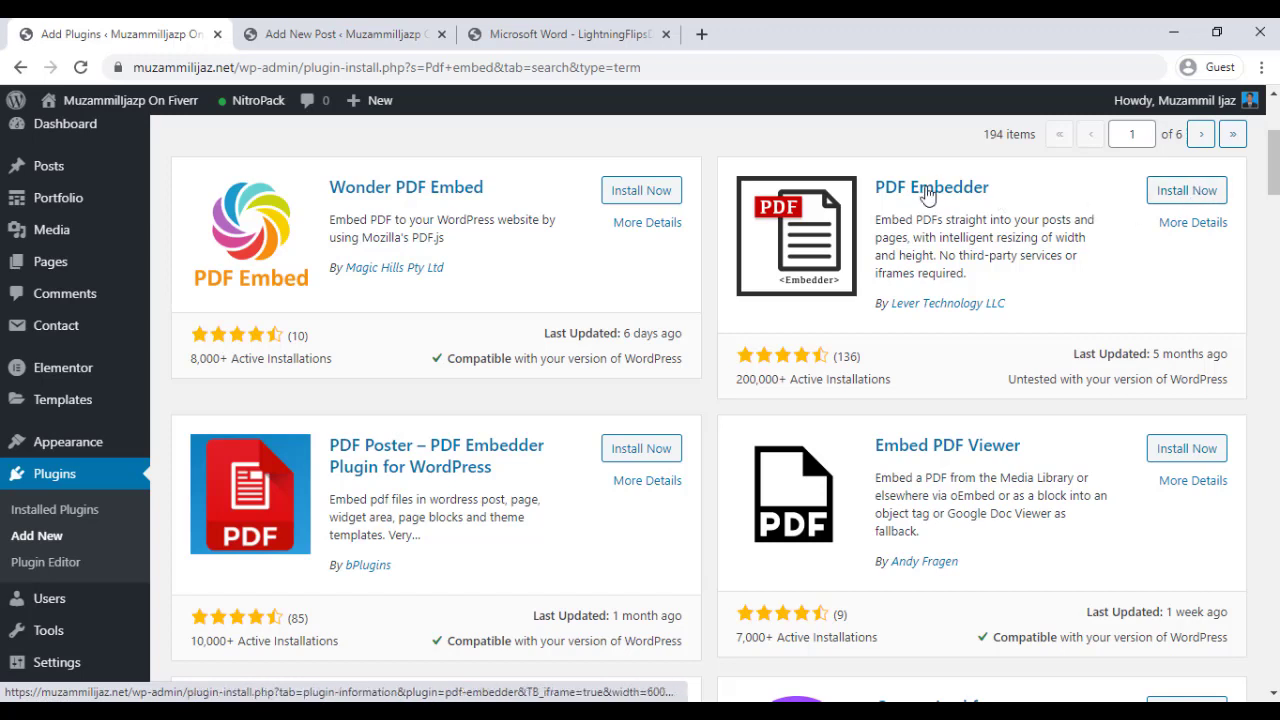
{"action": "left_click", "coordinate": [1192, 194]}
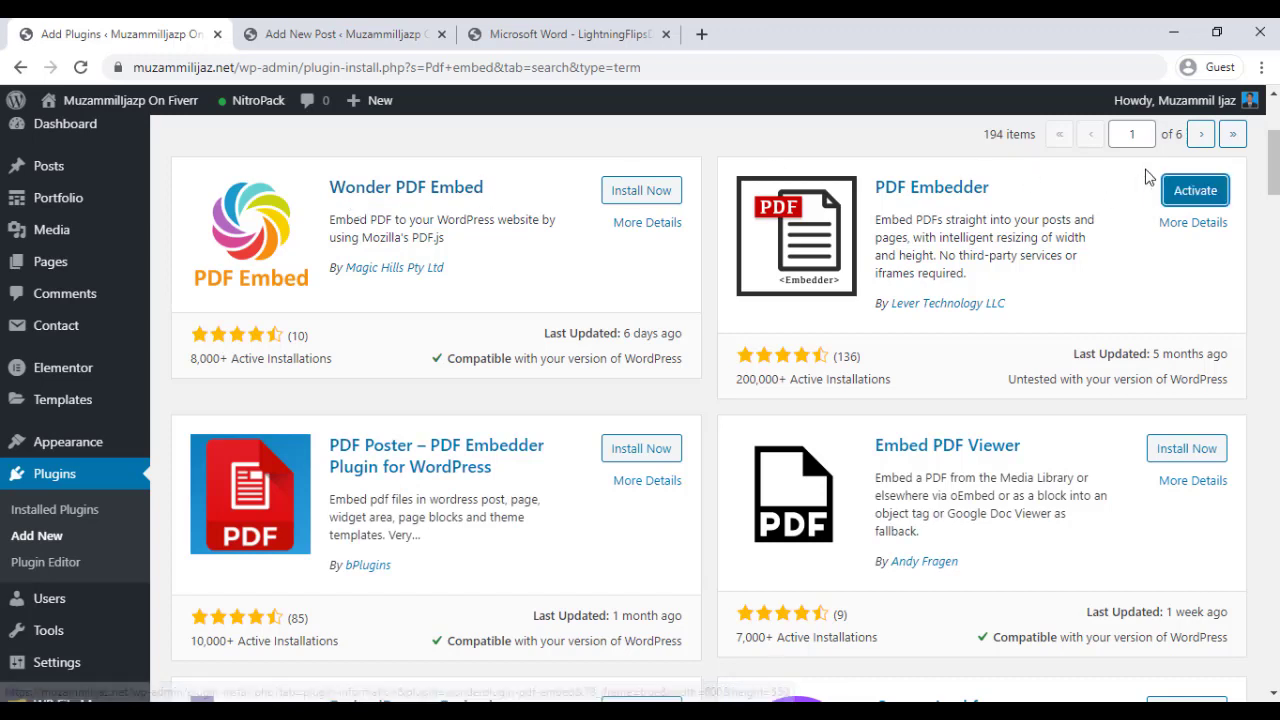
{"action": "left_click", "coordinate": [1170, 195]}
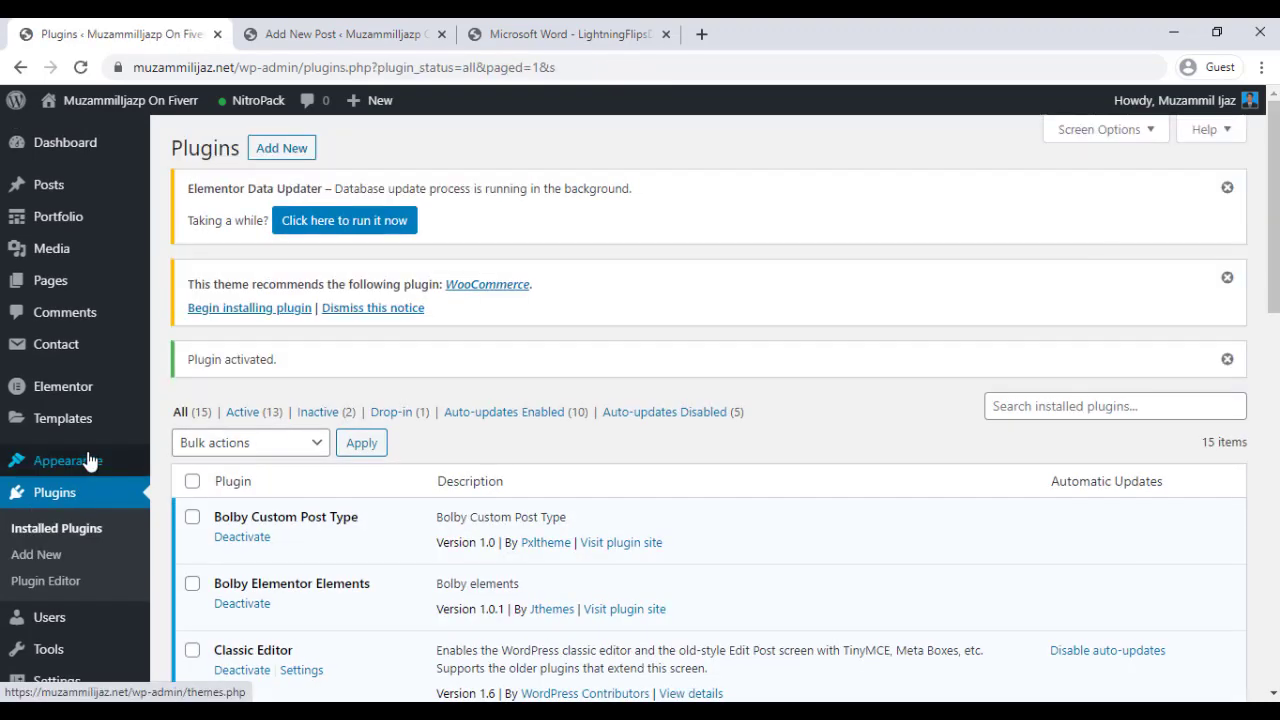
Find PDF Embedder among the installed plugins and open its settings.
{"action": "scroll", "coordinate": [313, 400], "scroll_direction": "down", "scroll_amount": 1}
{"action": "scroll", "coordinate": [313, 400], "scroll_direction": "down", "scroll_amount": 4}
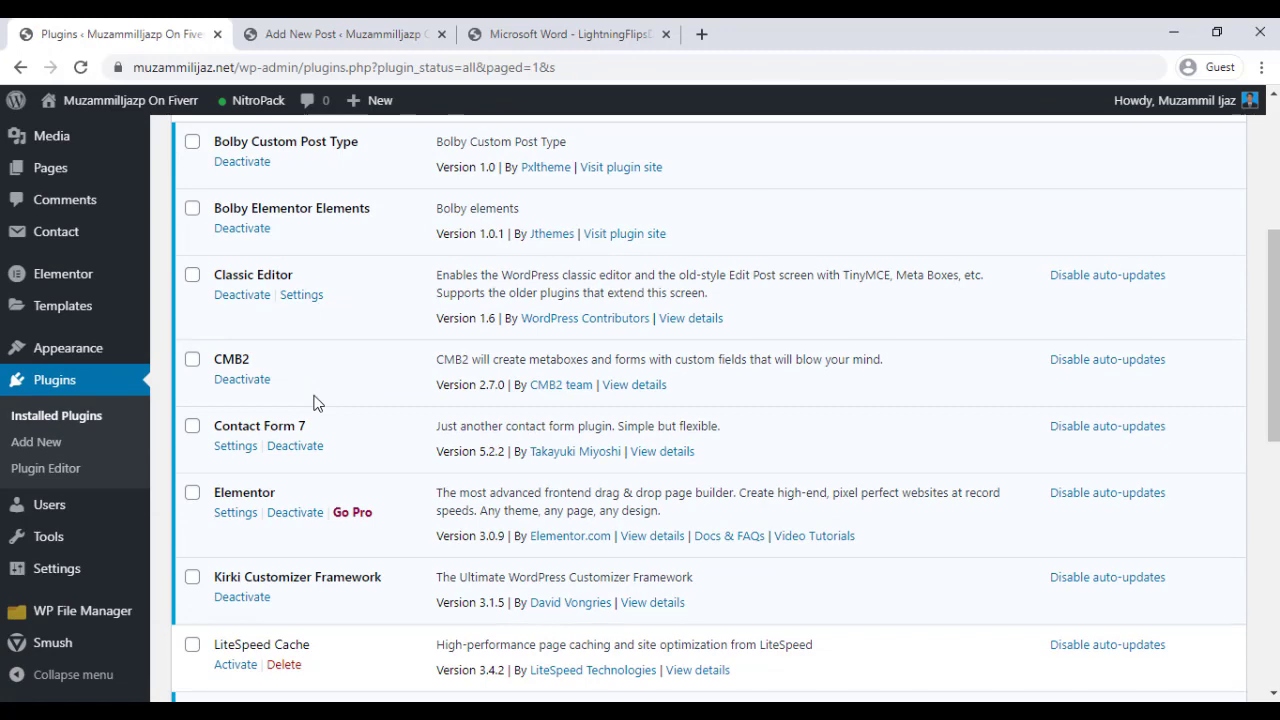
{"action": "scroll", "coordinate": [313, 400], "scroll_direction": "down", "scroll_amount": 5}
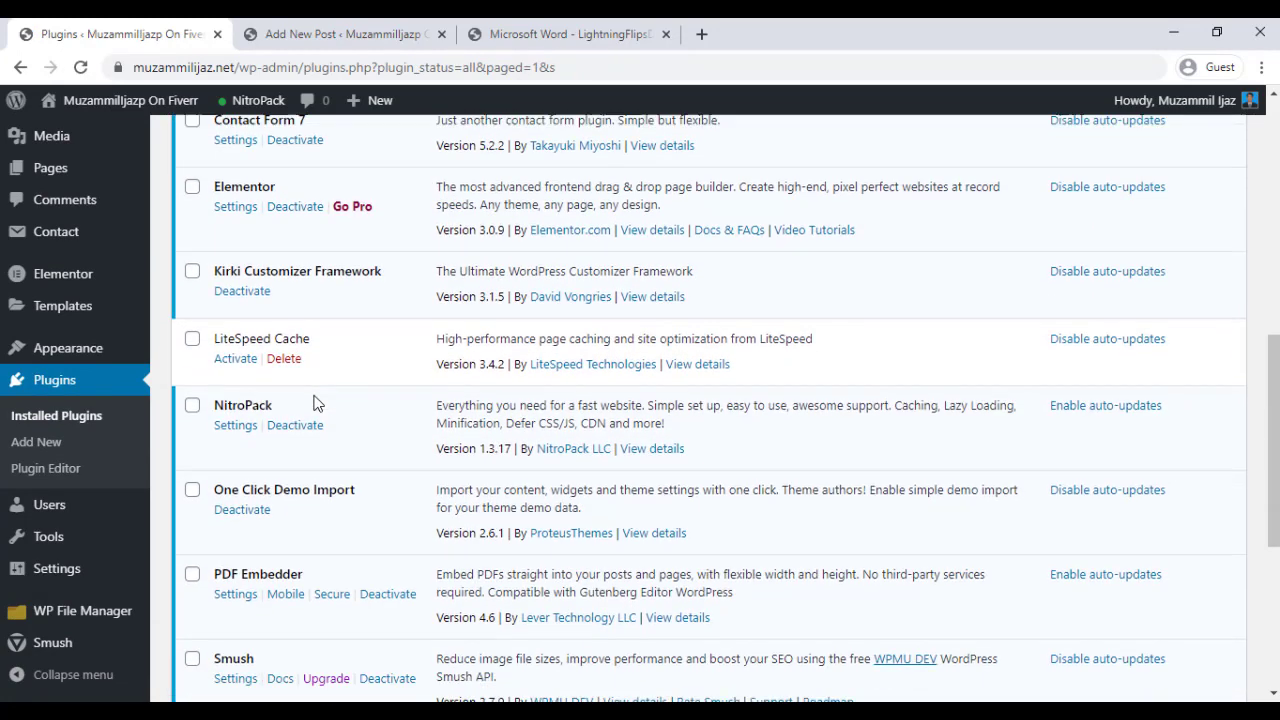
{"action": "scroll", "coordinate": [313, 400], "scroll_direction": "down", "scroll_amount": 3}
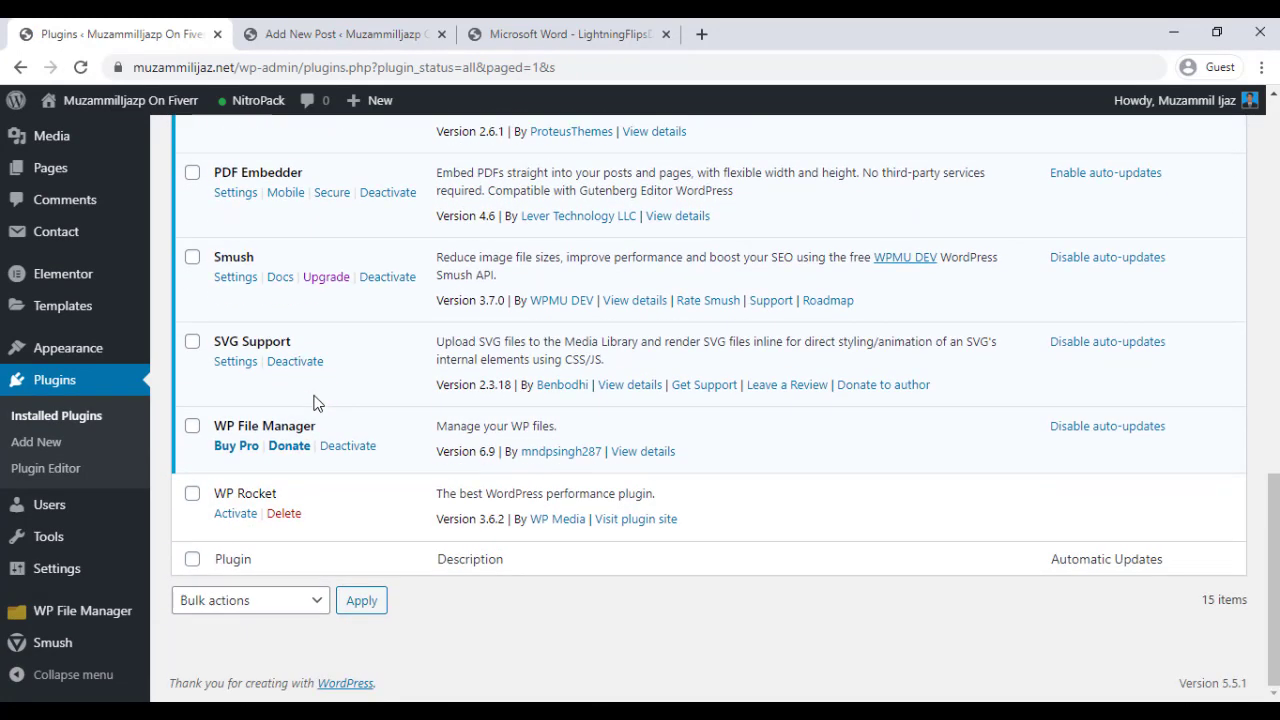
{"action": "scroll", "coordinate": [313, 400], "scroll_direction": "up", "scroll_amount": 1}
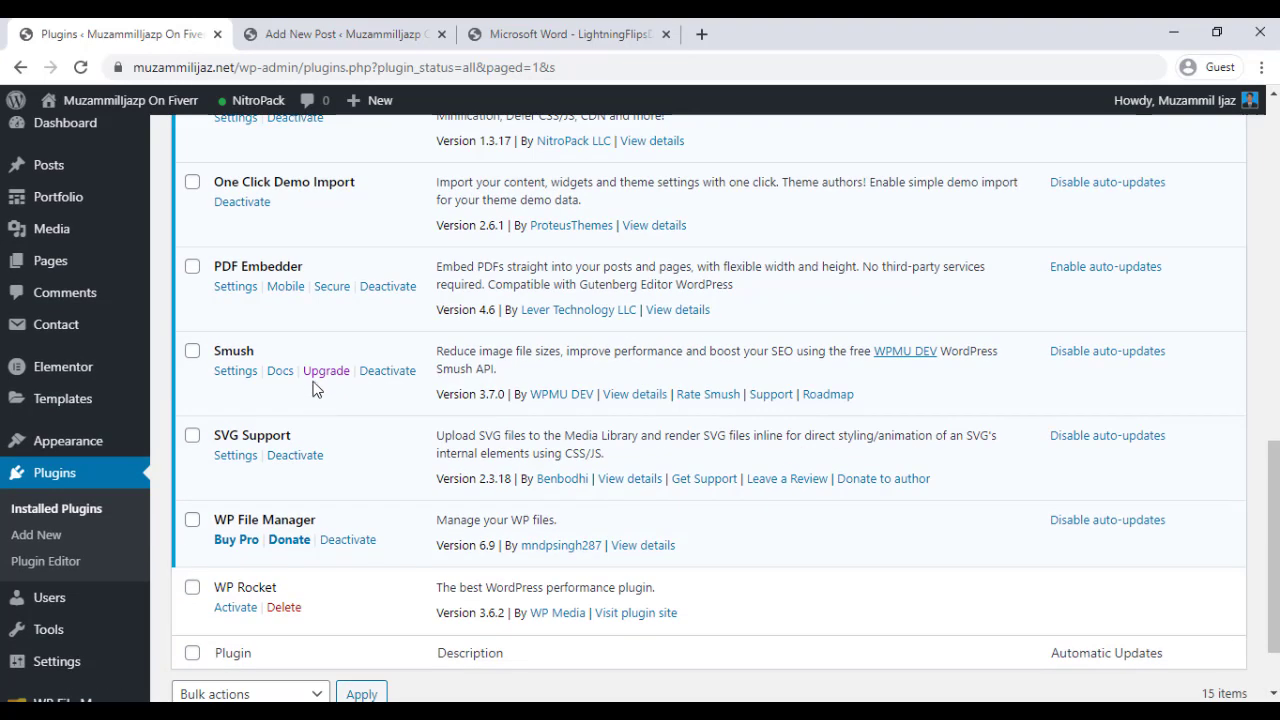
{"action": "left_click", "coordinate": [240, 287]}
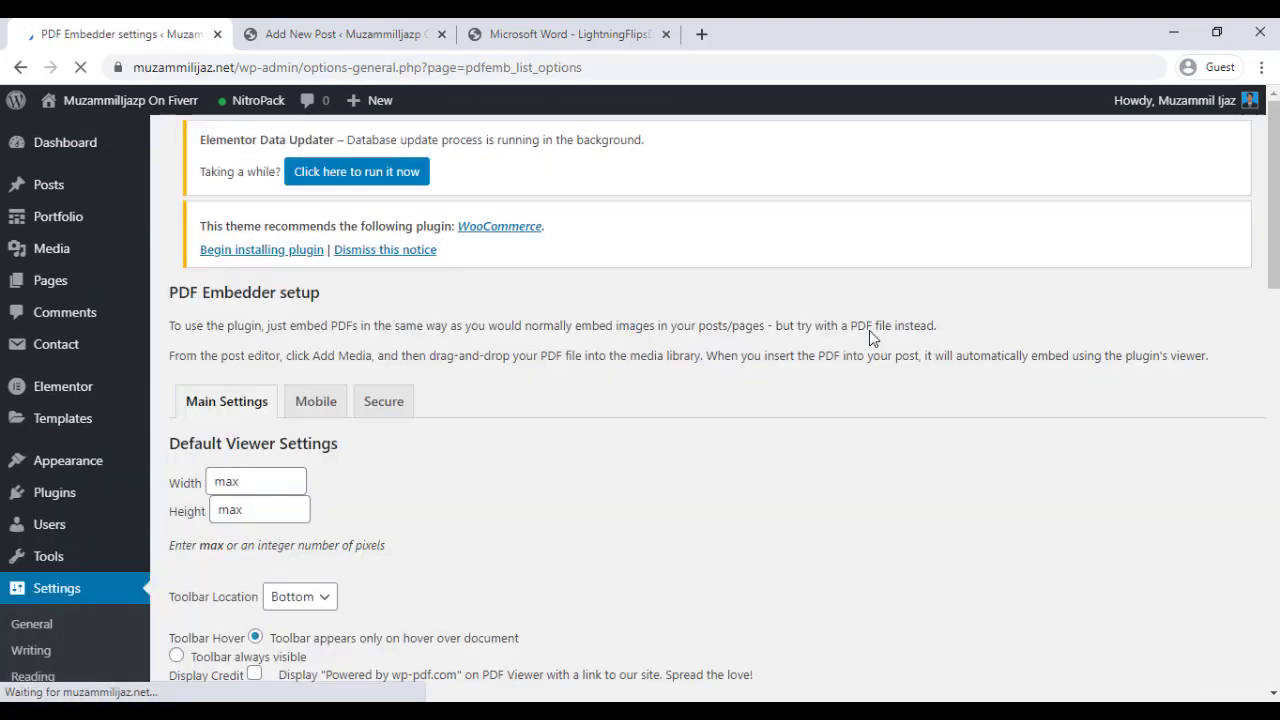
Review PDF Embedder's main settings, including viewer width and height, the toolbar location choices and the premium-only options.
{"action": "scroll", "coordinate": [415, 390], "scroll_direction": "down", "scroll_amount": 1}
{"action": "left_click", "coordinate": [385, 404]}
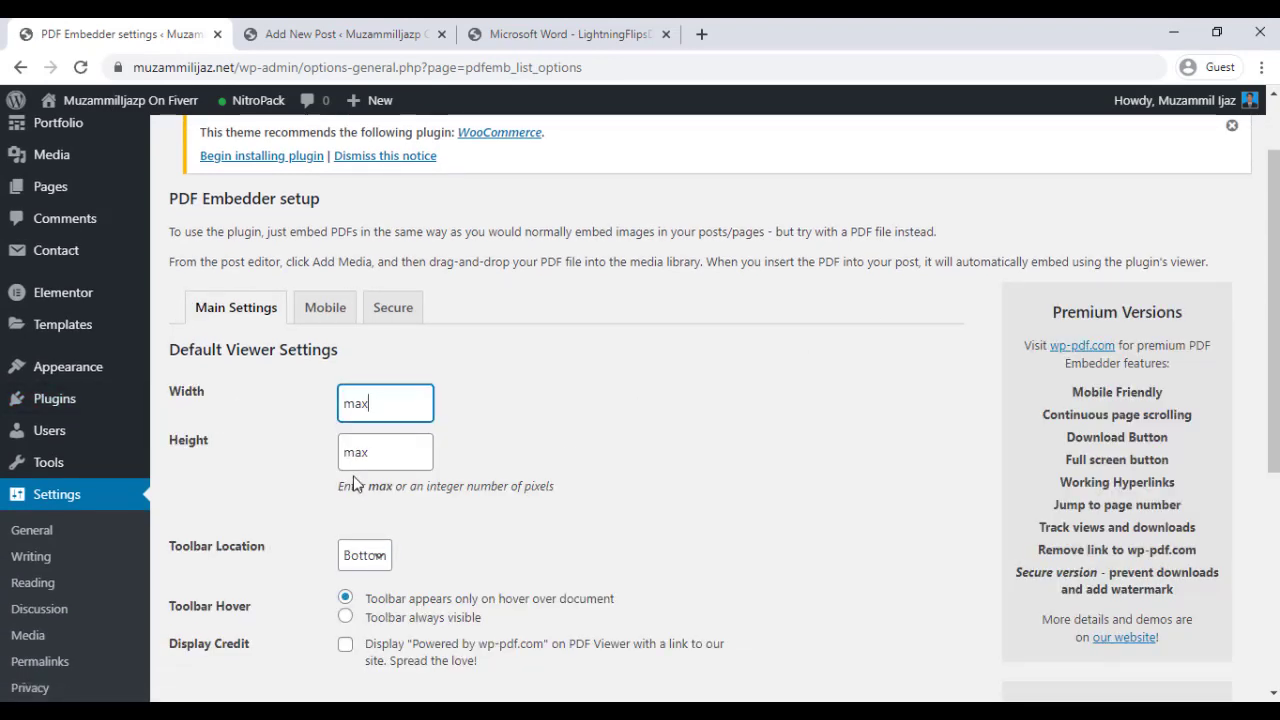
{"action": "left_click", "coordinate": [362, 482]}
{"action": "scroll", "coordinate": [513, 422], "scroll_direction": "down", "scroll_amount": 1}
{"action": "scroll", "coordinate": [513, 422], "scroll_direction": "down", "scroll_amount": 2}
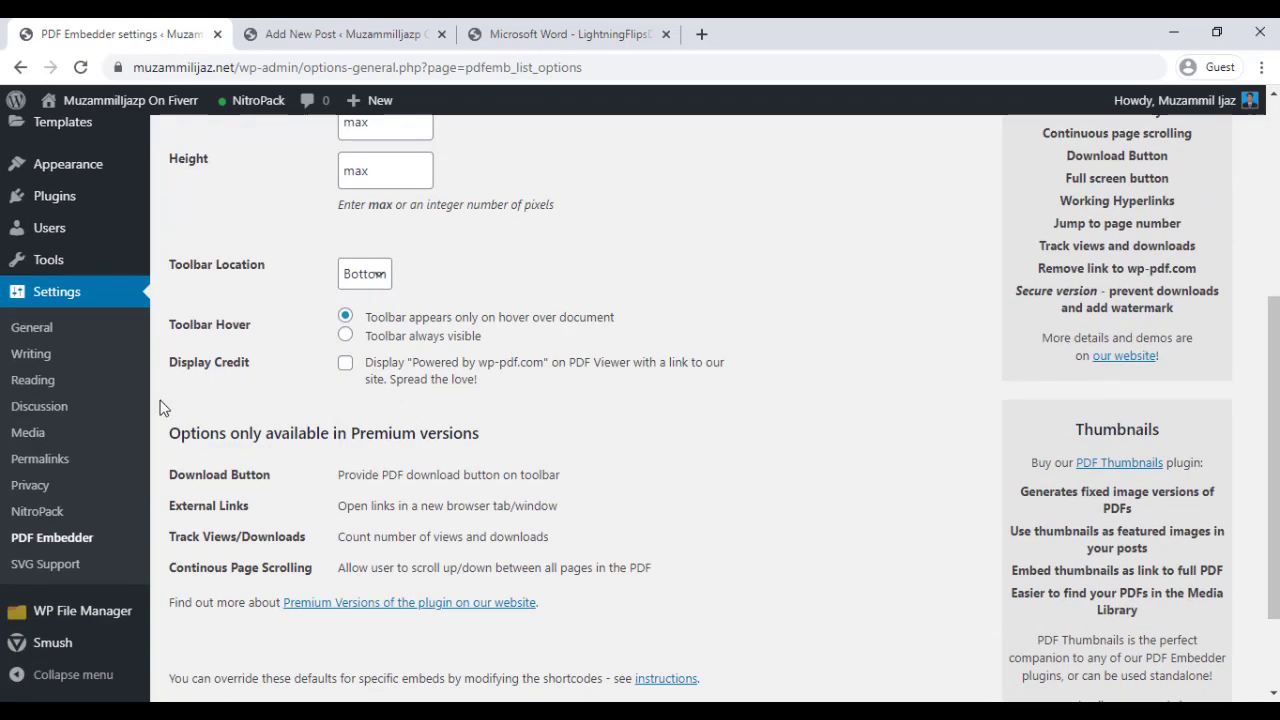
{"action": "scroll", "coordinate": [387, 424], "scroll_direction": "down", "scroll_amount": 1}
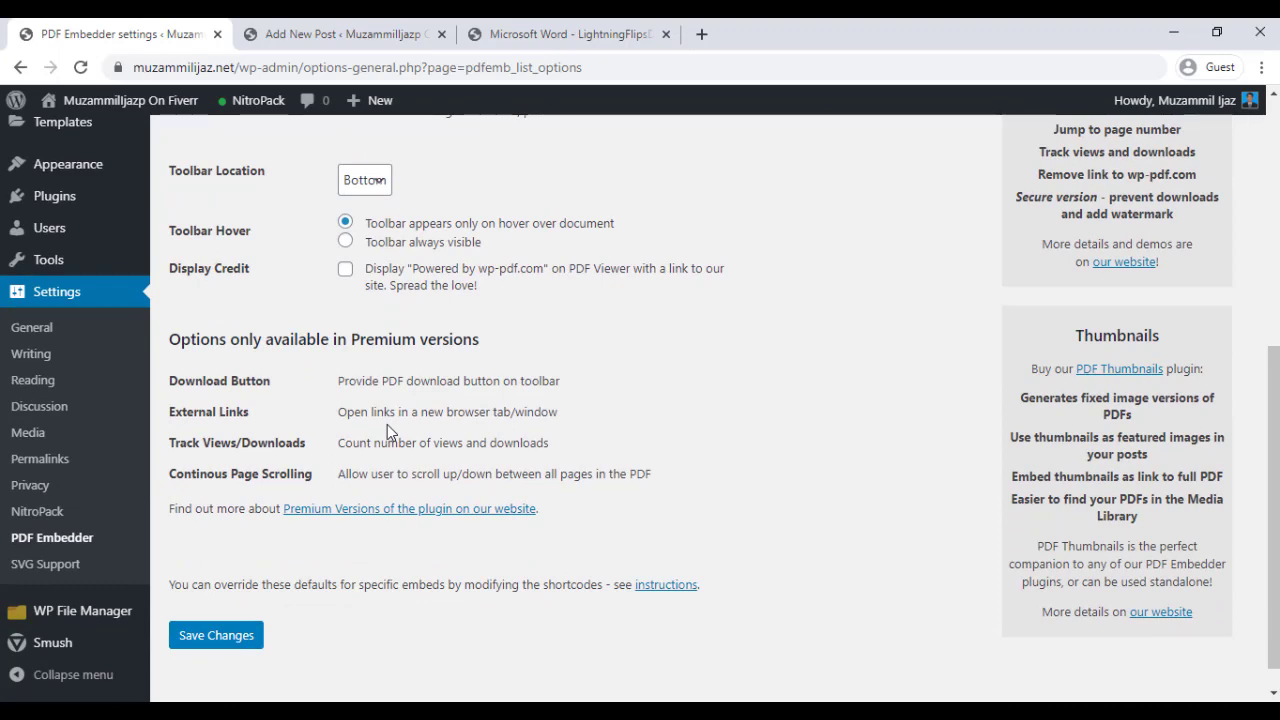
{"action": "scroll", "coordinate": [503, 480], "scroll_direction": "up", "scroll_amount": 2}
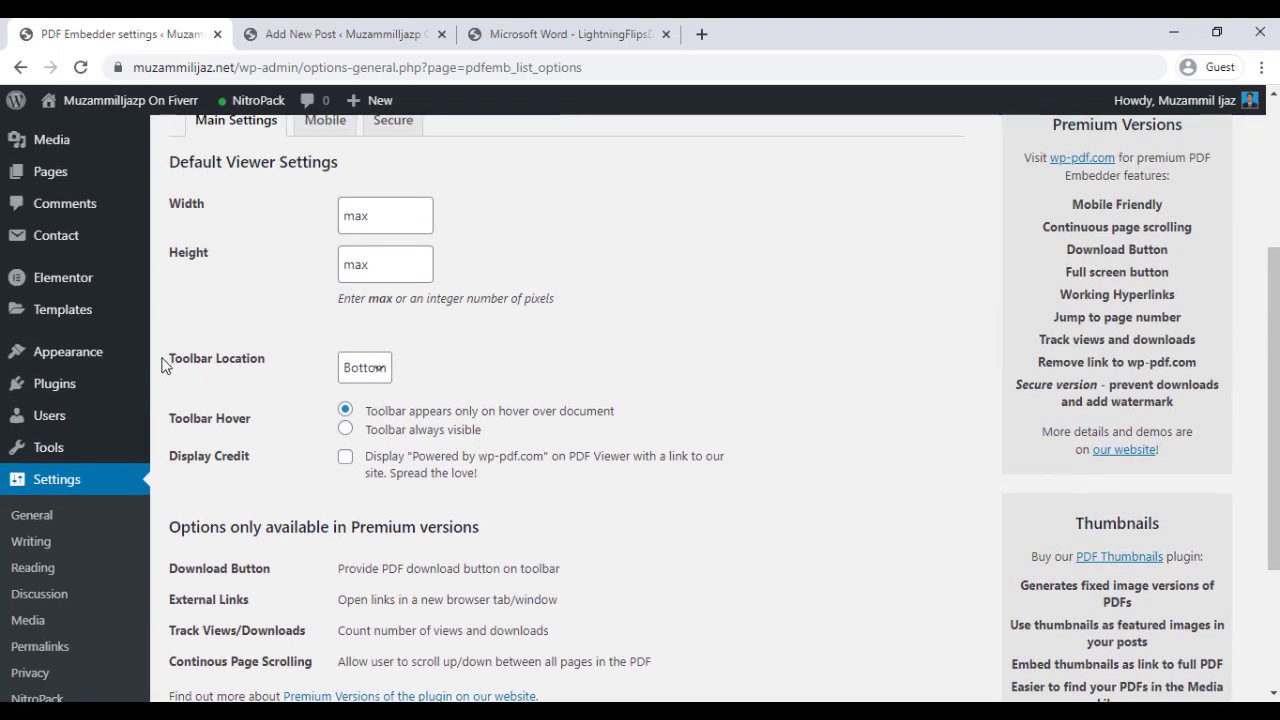
{"action": "left_click", "coordinate": [358, 370]}
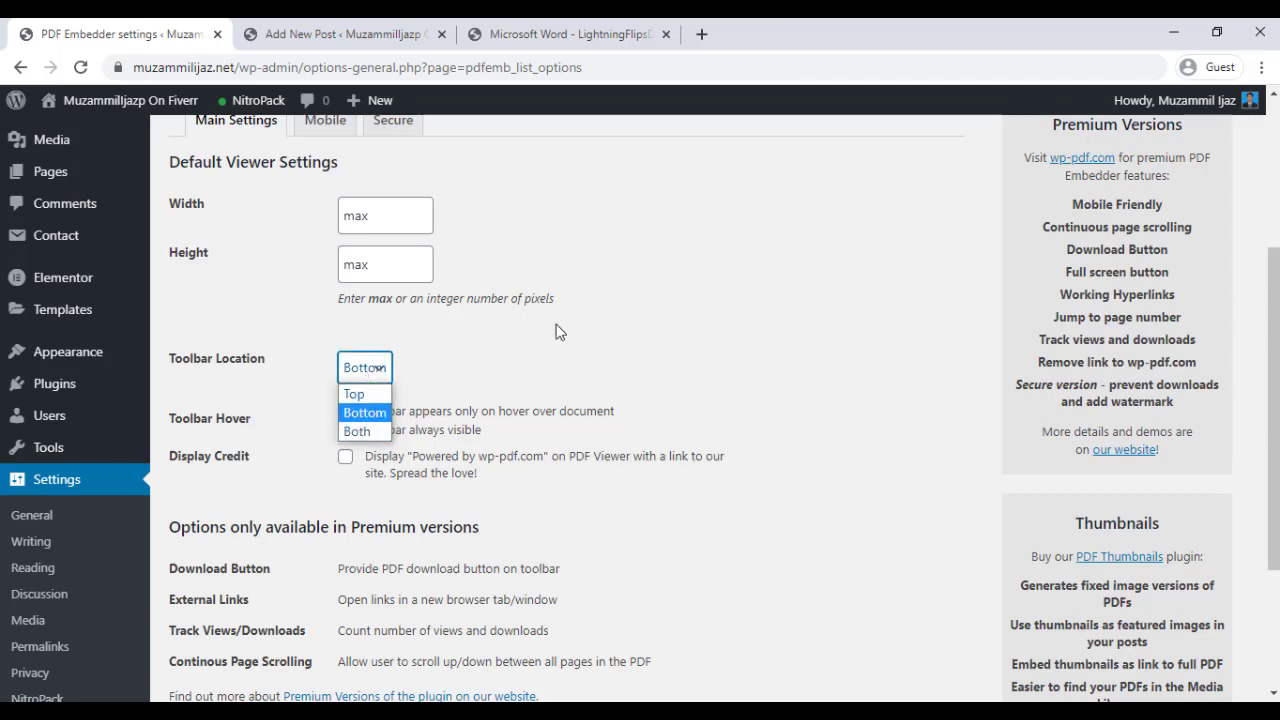
{"action": "left_click", "coordinate": [604, 324]}
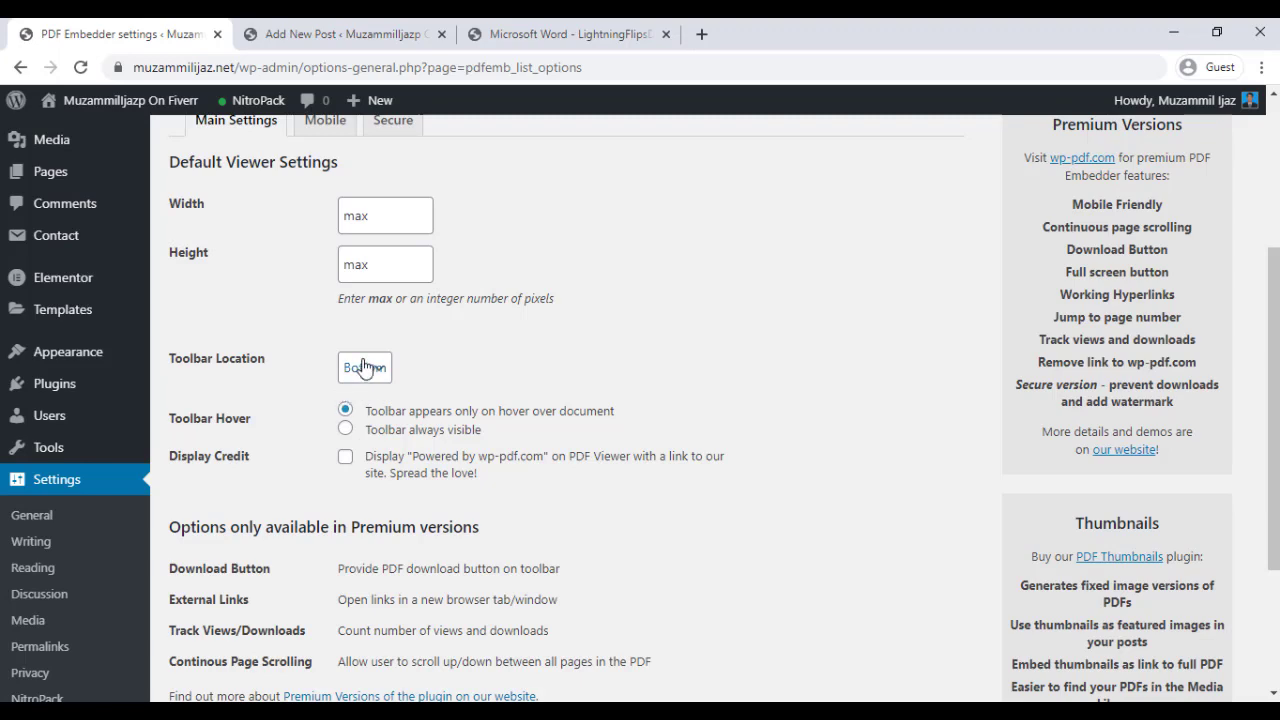
{"action": "scroll", "coordinate": [350, 375], "scroll_direction": "down", "scroll_amount": 2}
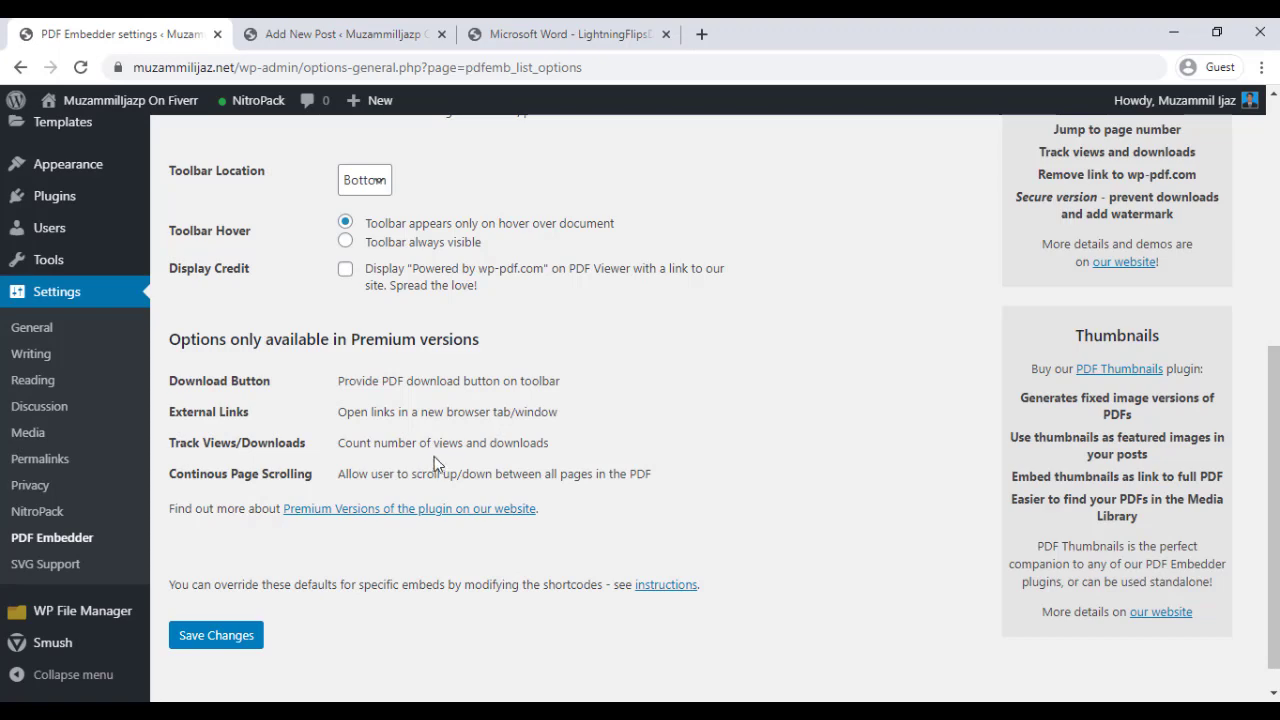
{"action": "scroll", "coordinate": [11, 406], "scroll_direction": "up", "scroll_amount": 8}
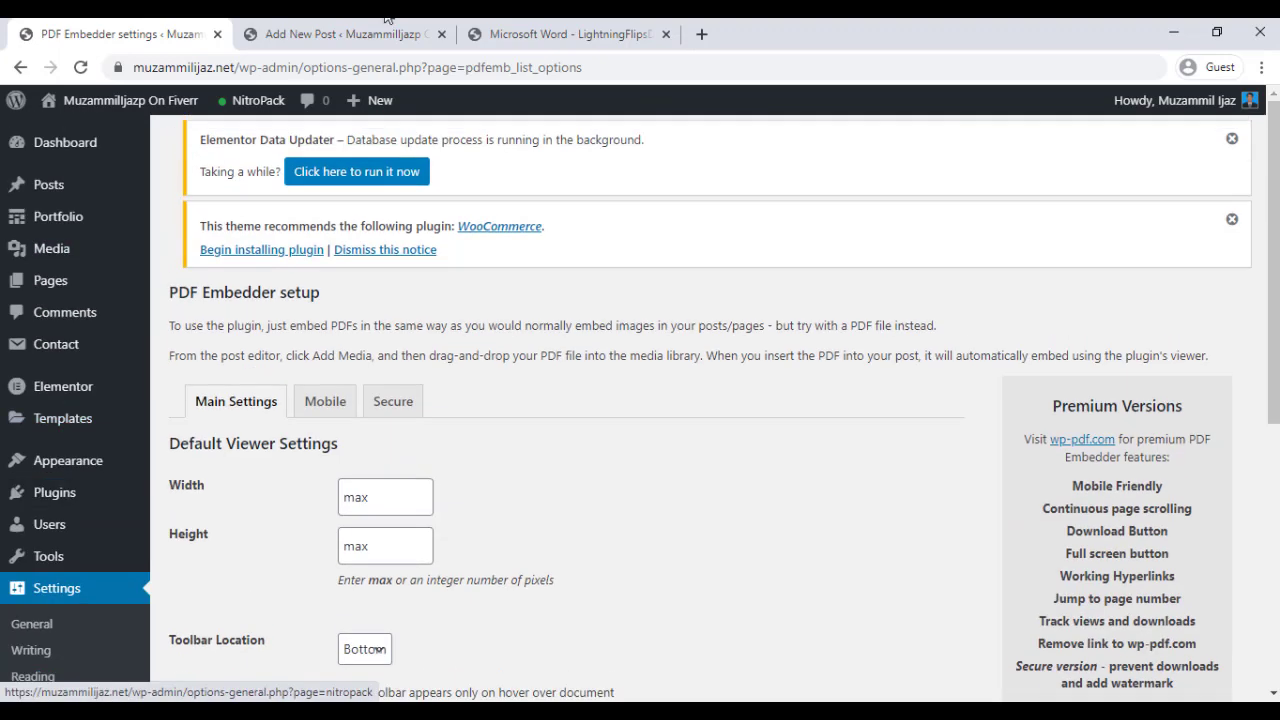
Return to the test post's editor and reload the page, accepting the reload prompt.
{"action": "left_click", "coordinate": [284, 36]}
{"action": "left_click", "coordinate": [80, 67]}
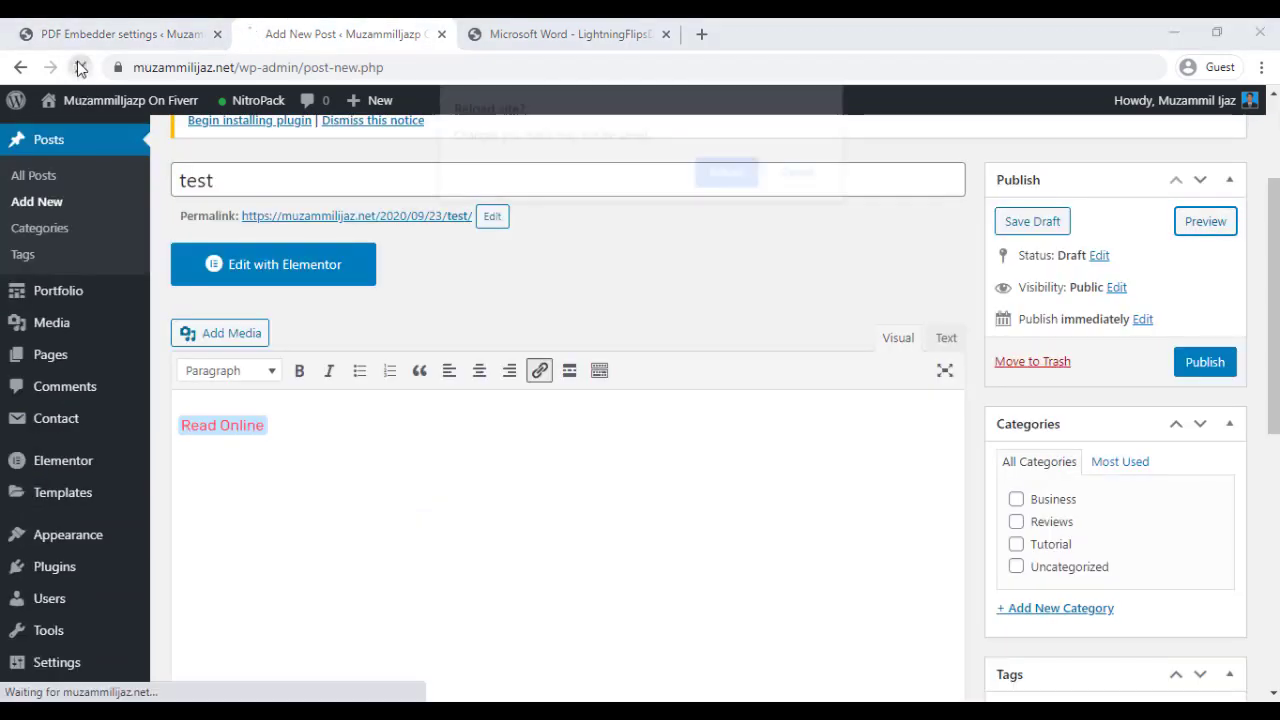
{"action": "key", "text": "Return"}
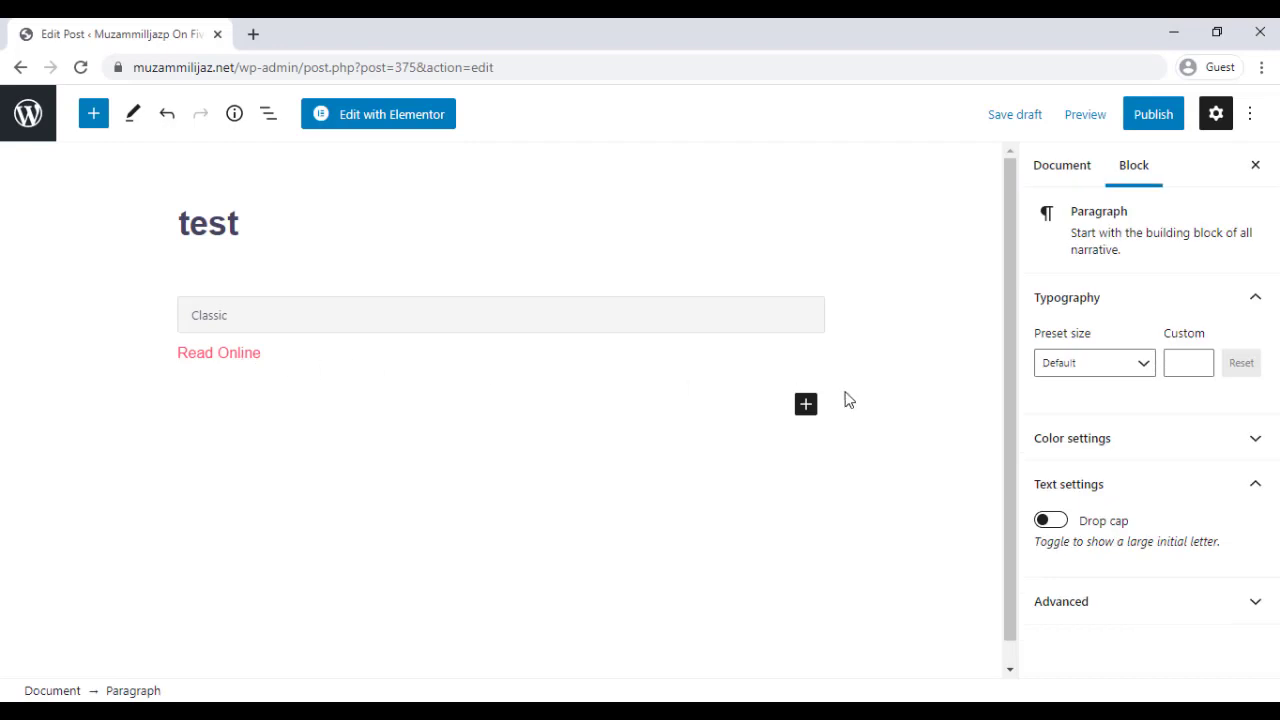
Add a PDF Embedder block below the Read Online link and choose LightningFlipsDFY.pdf from the media library for it.
{"action": "left_click", "coordinate": [806, 406]}
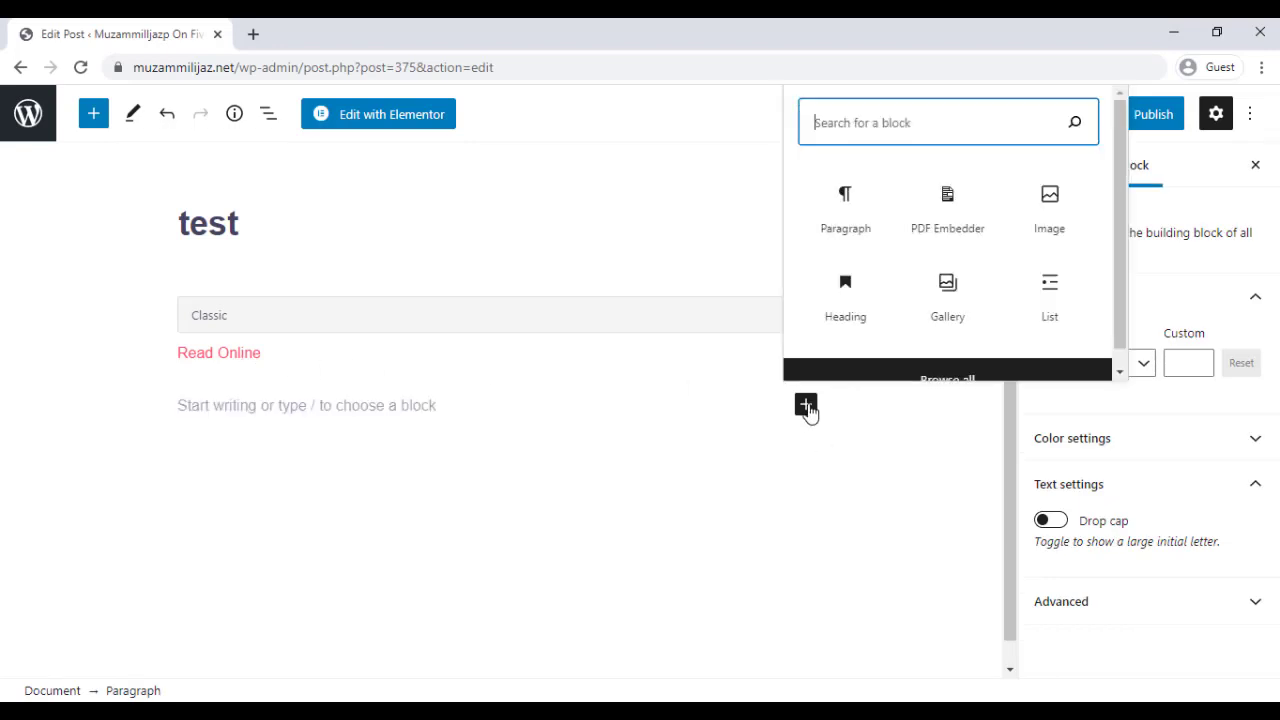
{"action": "left_click", "coordinate": [940, 238]}
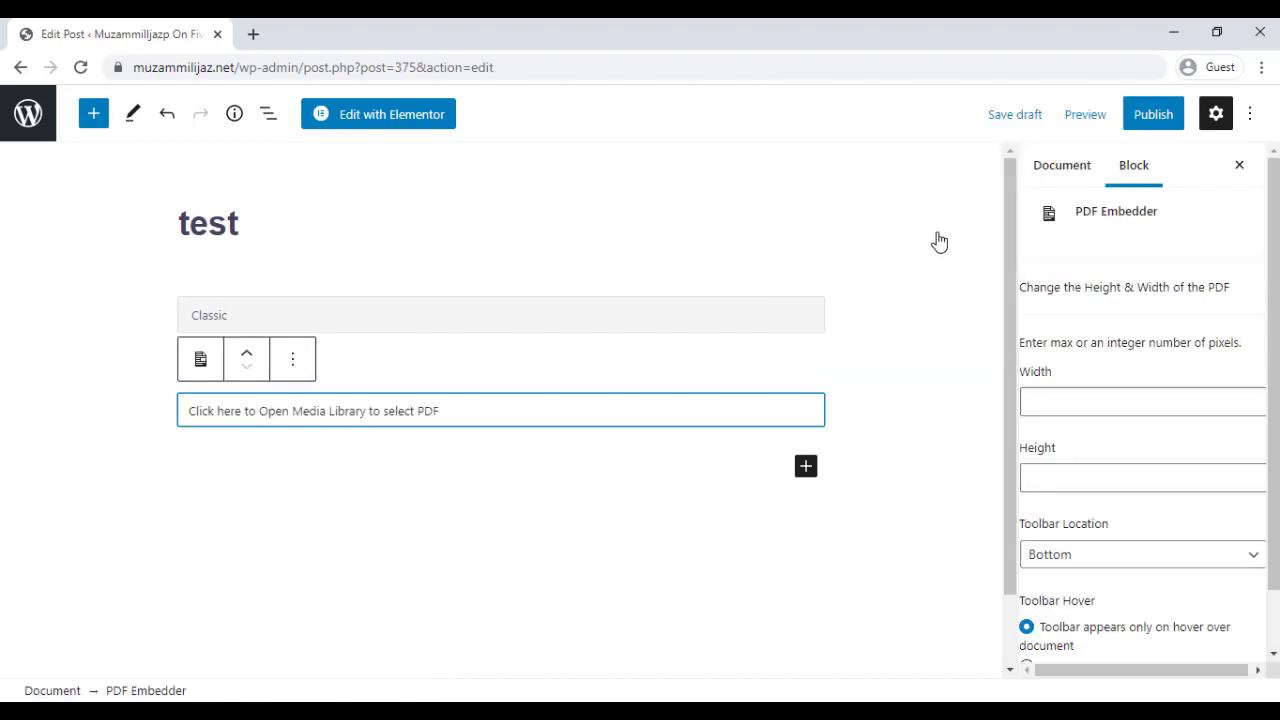
{"action": "left_click", "coordinate": [288, 427]}
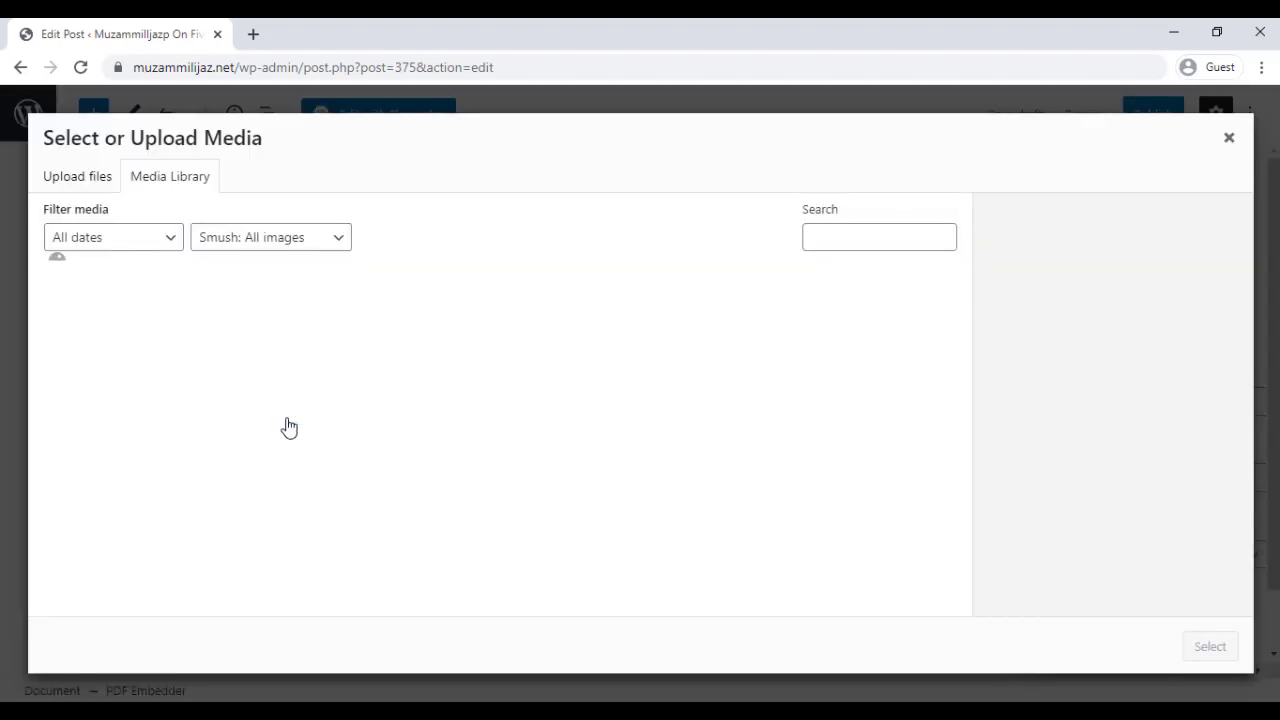
{"action": "left_click", "coordinate": [63, 346]}
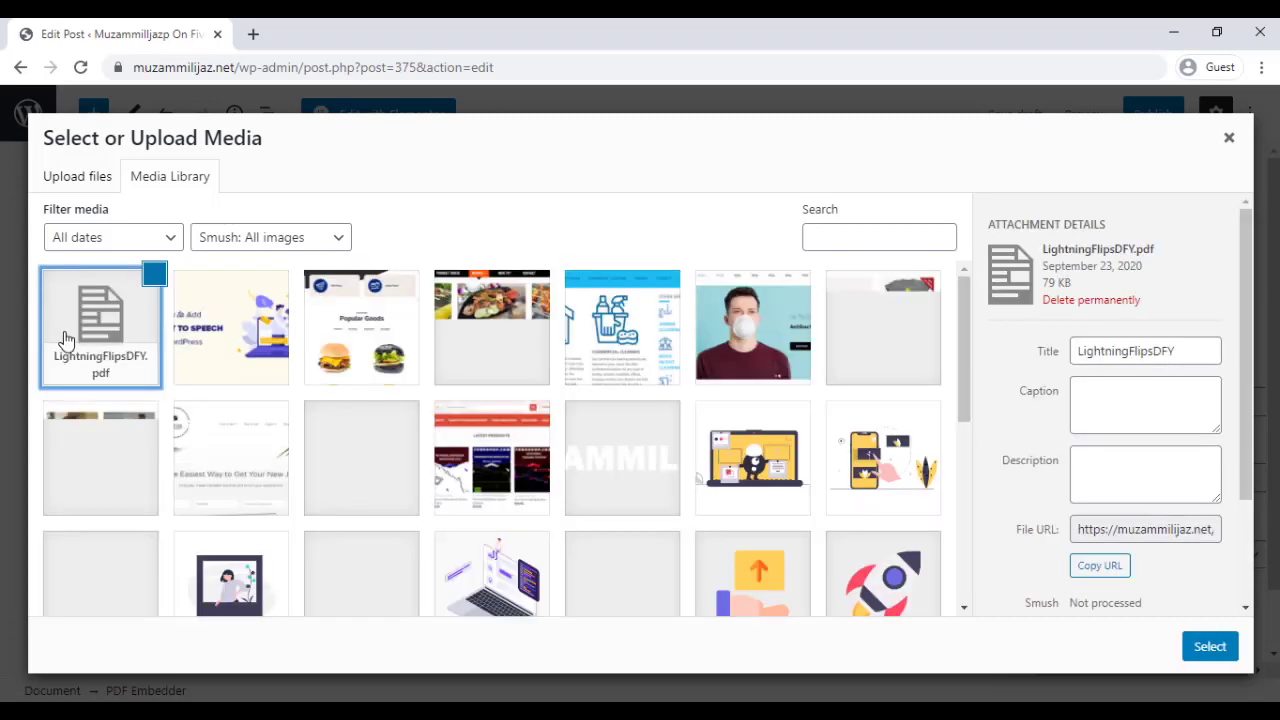
{"action": "left_click", "coordinate": [1207, 647]}
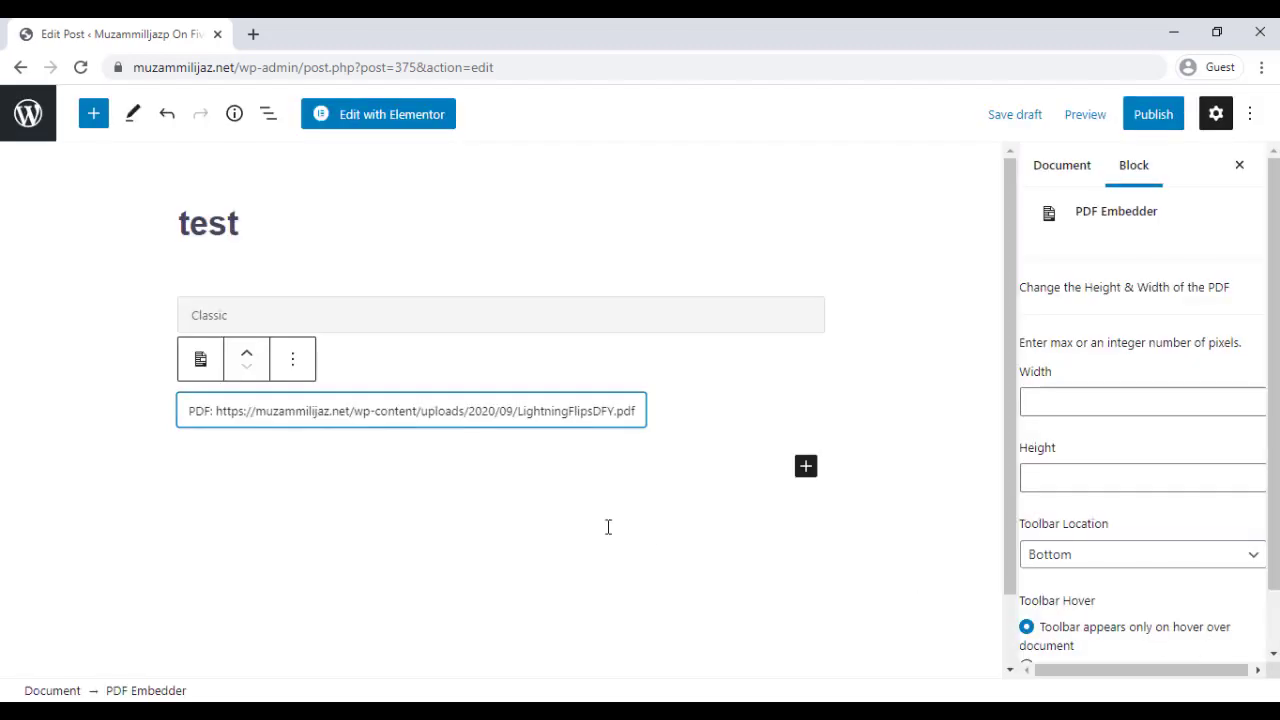
Save the test post as a draft and preview it in a new tab.
{"action": "left_click", "coordinate": [1004, 118]}
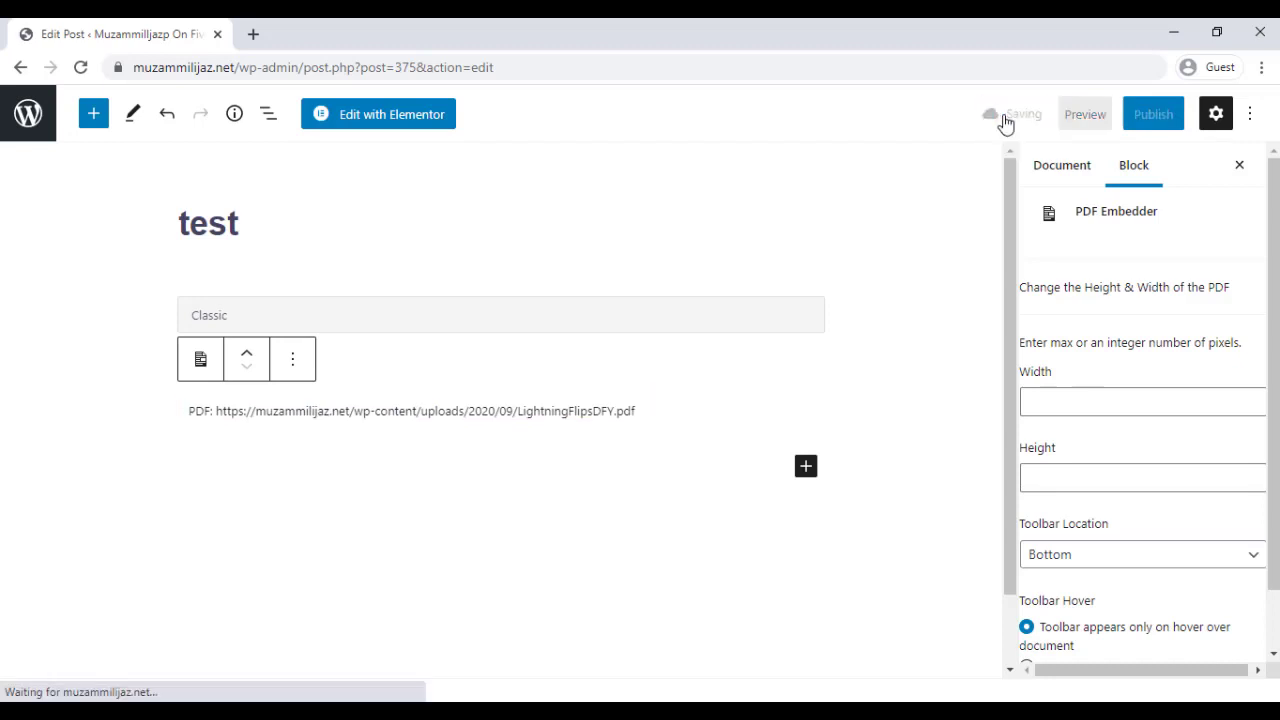
{"action": "left_click", "coordinate": [1072, 119]}
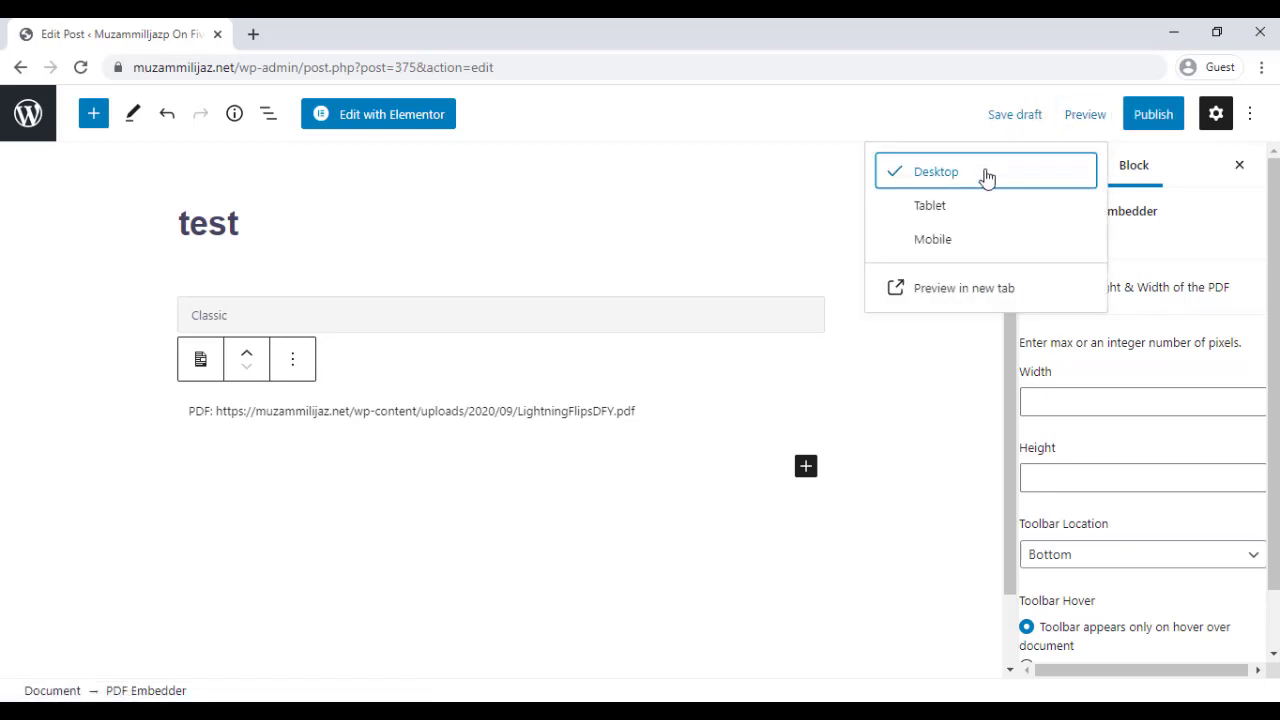
{"action": "left_click", "coordinate": [958, 292]}
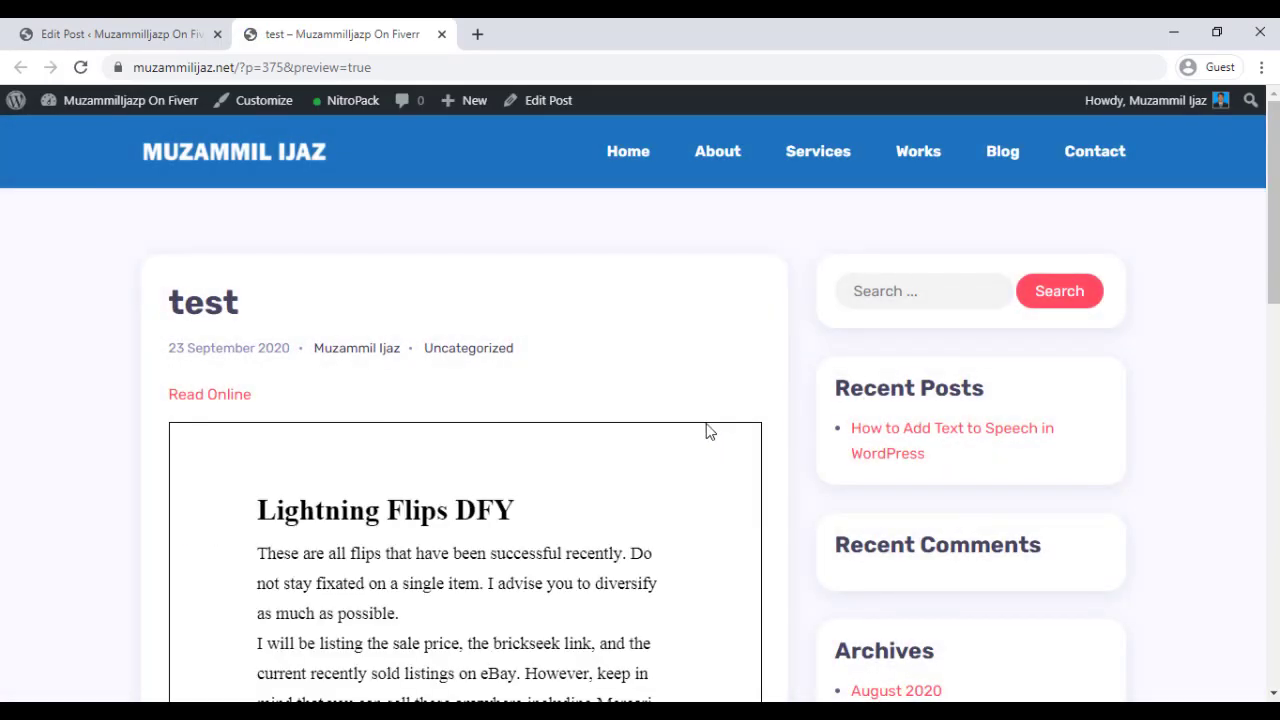
Look over the first page of the embedded PDF in the post preview, then advance the viewer to page 4.
{"action": "scroll", "coordinate": [706, 425], "scroll_direction": "down", "scroll_amount": 7}
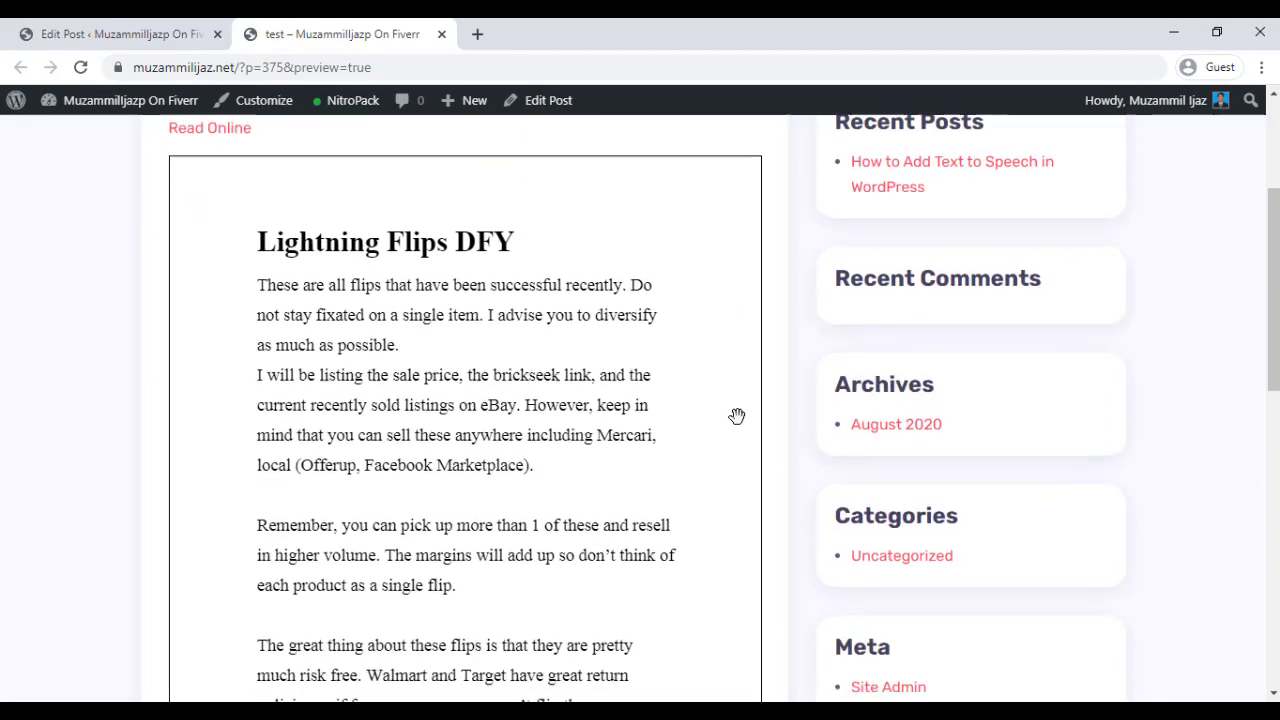
{"action": "scroll", "coordinate": [306, 432], "scroll_direction": "up", "scroll_amount": 2}
{"action": "scroll", "coordinate": [403, 374], "scroll_direction": "up", "scroll_amount": 3}
{"action": "scroll", "coordinate": [409, 377], "scroll_direction": "down", "scroll_amount": 3}
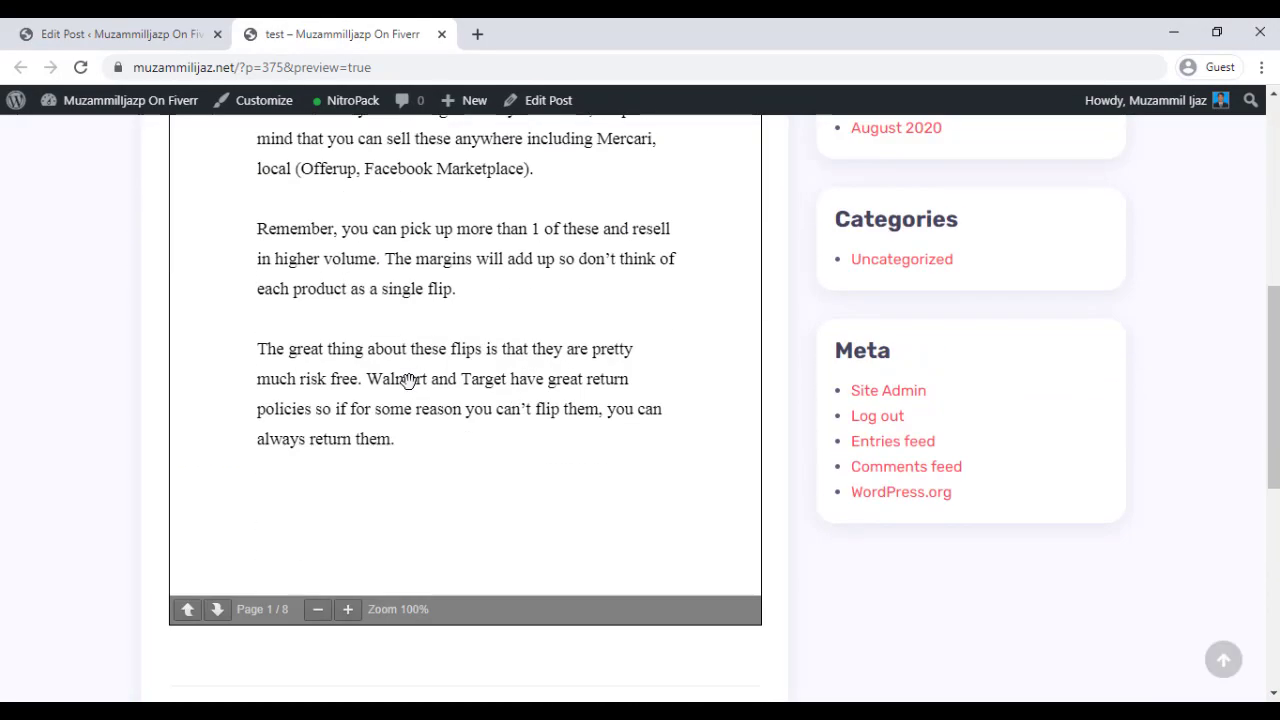
{"action": "scroll", "coordinate": [439, 391], "scroll_direction": "down", "scroll_amount": 2}
{"action": "scroll", "coordinate": [439, 391], "scroll_direction": "up", "scroll_amount": 2}
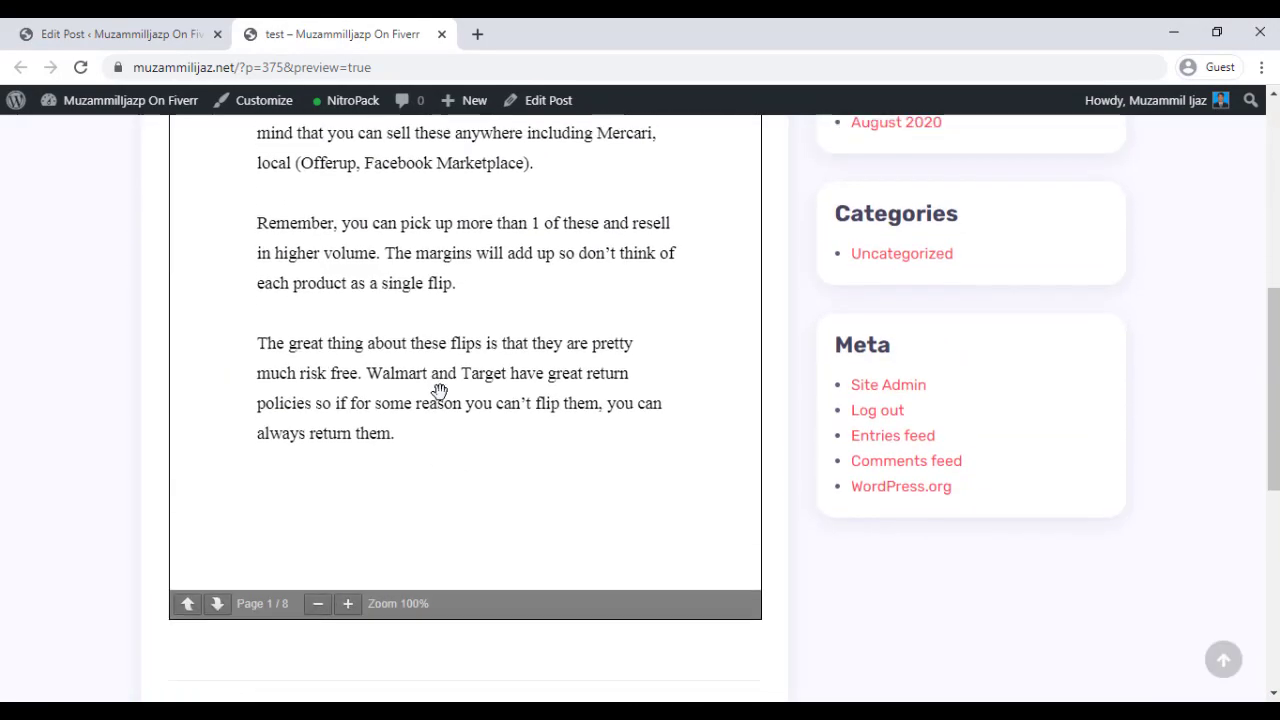
{"action": "scroll", "coordinate": [440, 398], "scroll_direction": "down", "scroll_amount": 1}
{"action": "left_click", "coordinate": [216, 516]}
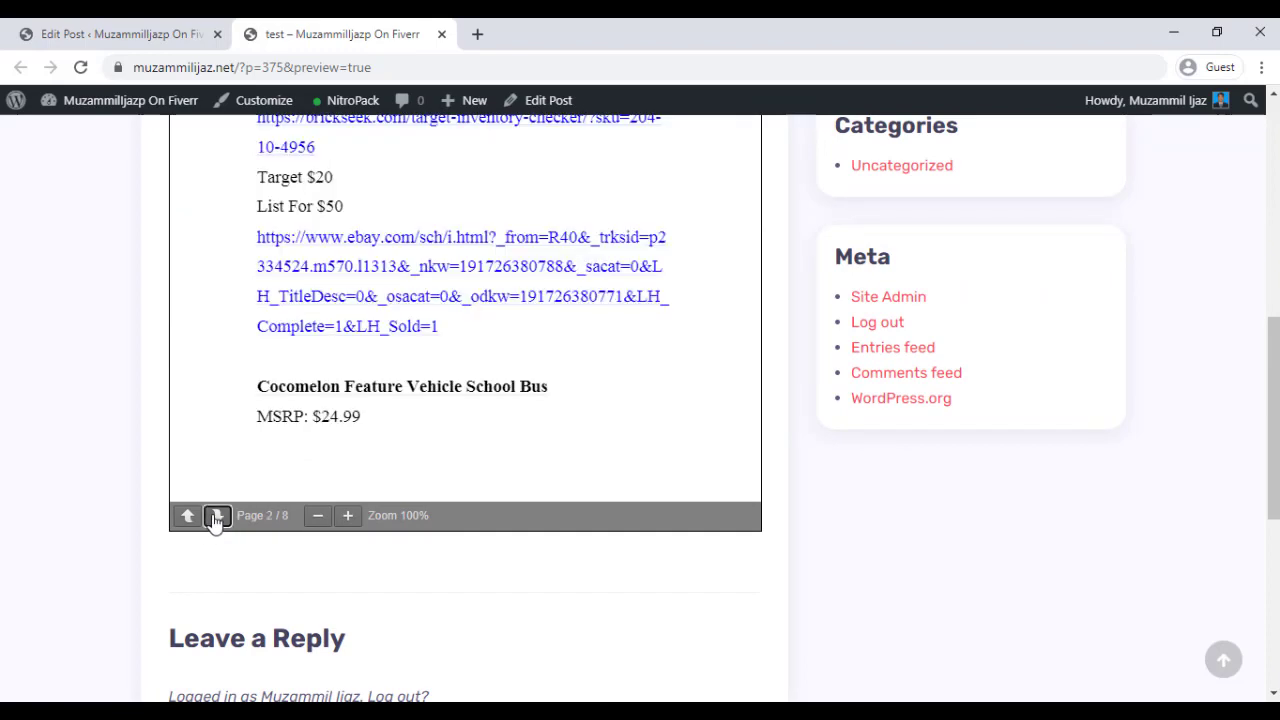
{"action": "left_click", "coordinate": [216, 516]}
{"action": "left_click", "coordinate": [216, 516]}
Examine page 4 of the embedded PDF from its upper edge down to the viewer's page and zoom controls.
{"action": "scroll", "coordinate": [357, 286], "scroll_direction": "up", "scroll_amount": 5}
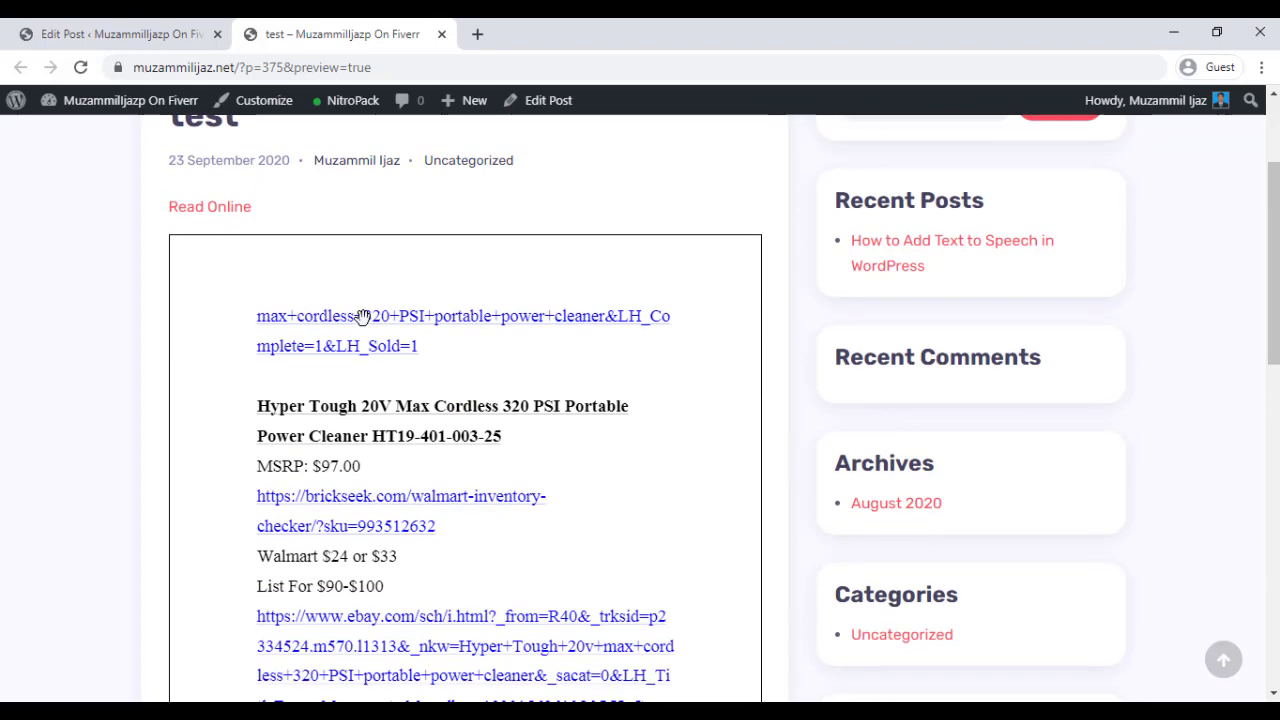
{"action": "scroll", "coordinate": [362, 316], "scroll_direction": "down", "scroll_amount": 2}
{"action": "scroll", "coordinate": [362, 316], "scroll_direction": "up", "scroll_amount": 3}
{"action": "scroll", "coordinate": [363, 317], "scroll_direction": "down", "scroll_amount": 5}
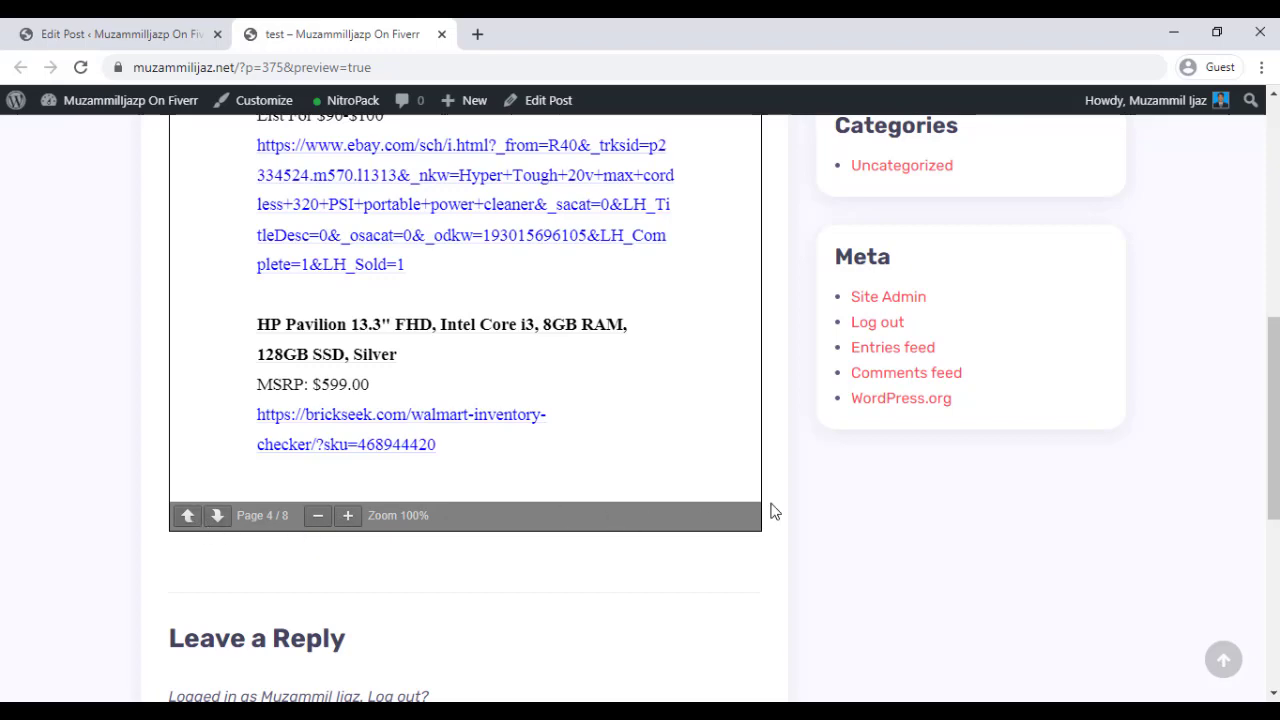
{"action": "scroll", "coordinate": [634, 519], "scroll_direction": "up", "scroll_amount": 5}
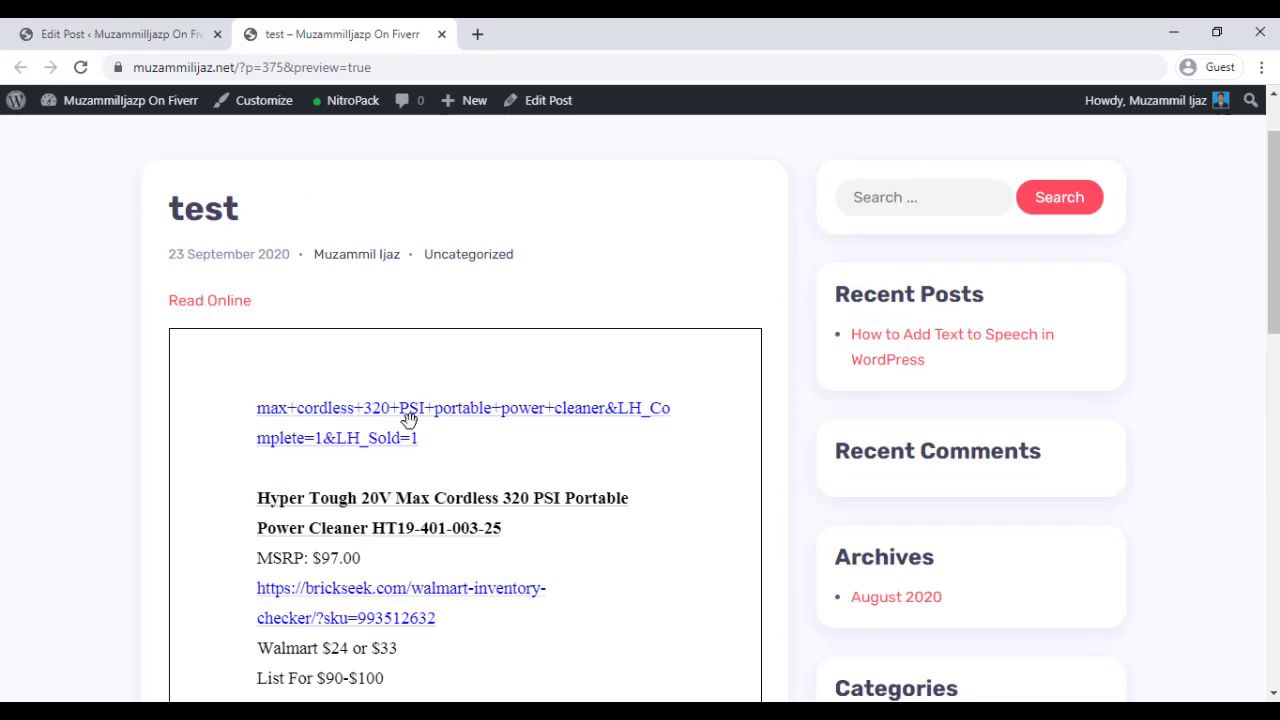
{"action": "scroll", "coordinate": [460, 400], "scroll_direction": "down", "scroll_amount": 4}
{"action": "scroll", "coordinate": [471, 391], "scroll_direction": "up", "scroll_amount": 2}
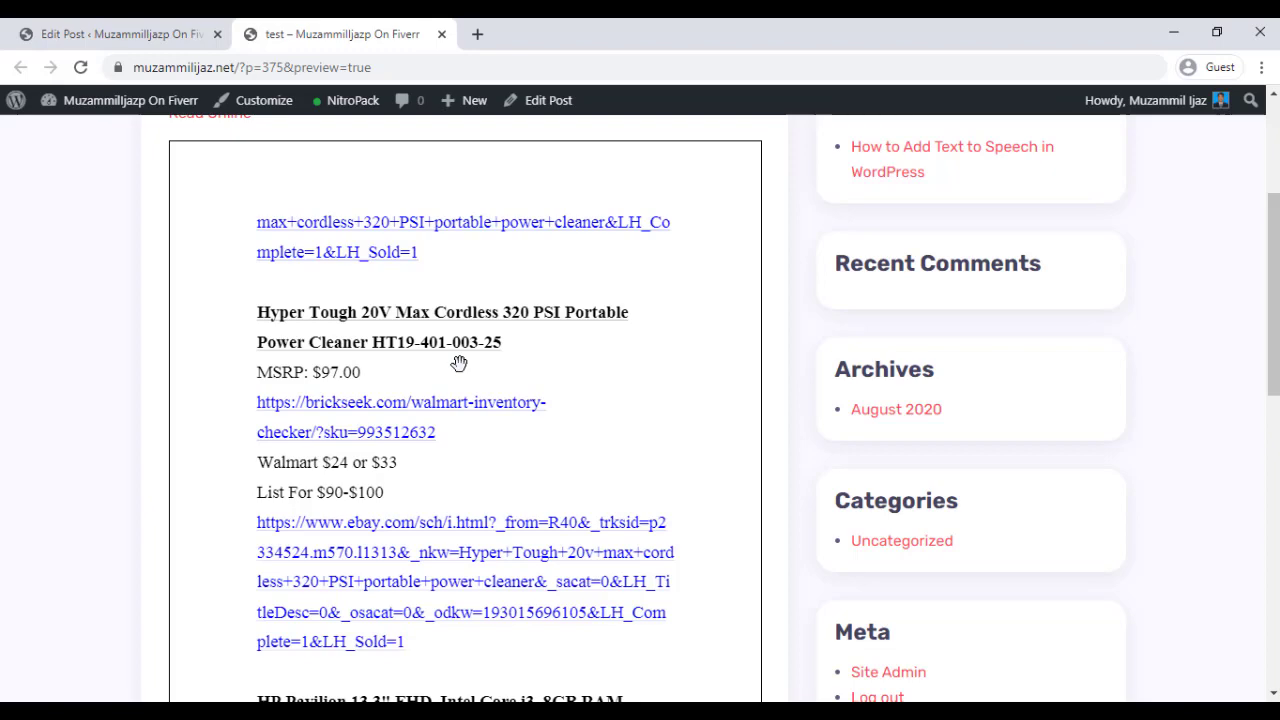
{"action": "scroll", "coordinate": [459, 363], "scroll_direction": "down", "scroll_amount": 6}
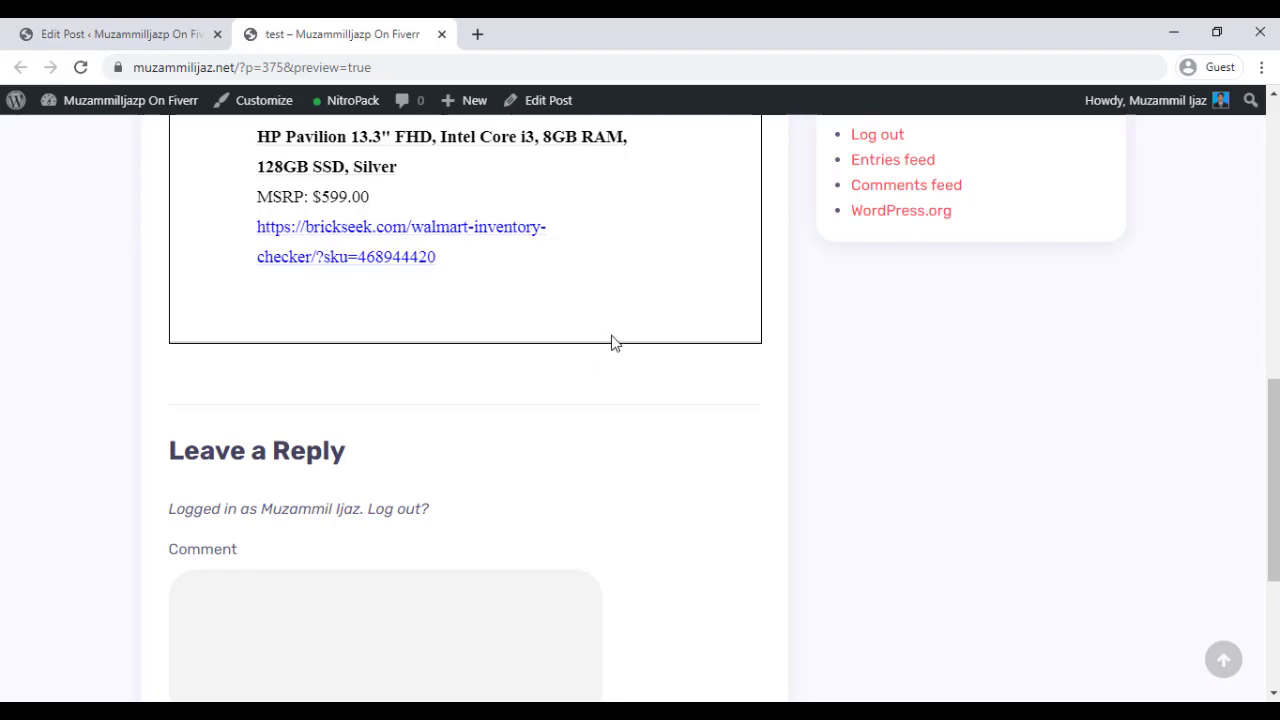
{"action": "mouse_move", "coordinate": [613, 342]}
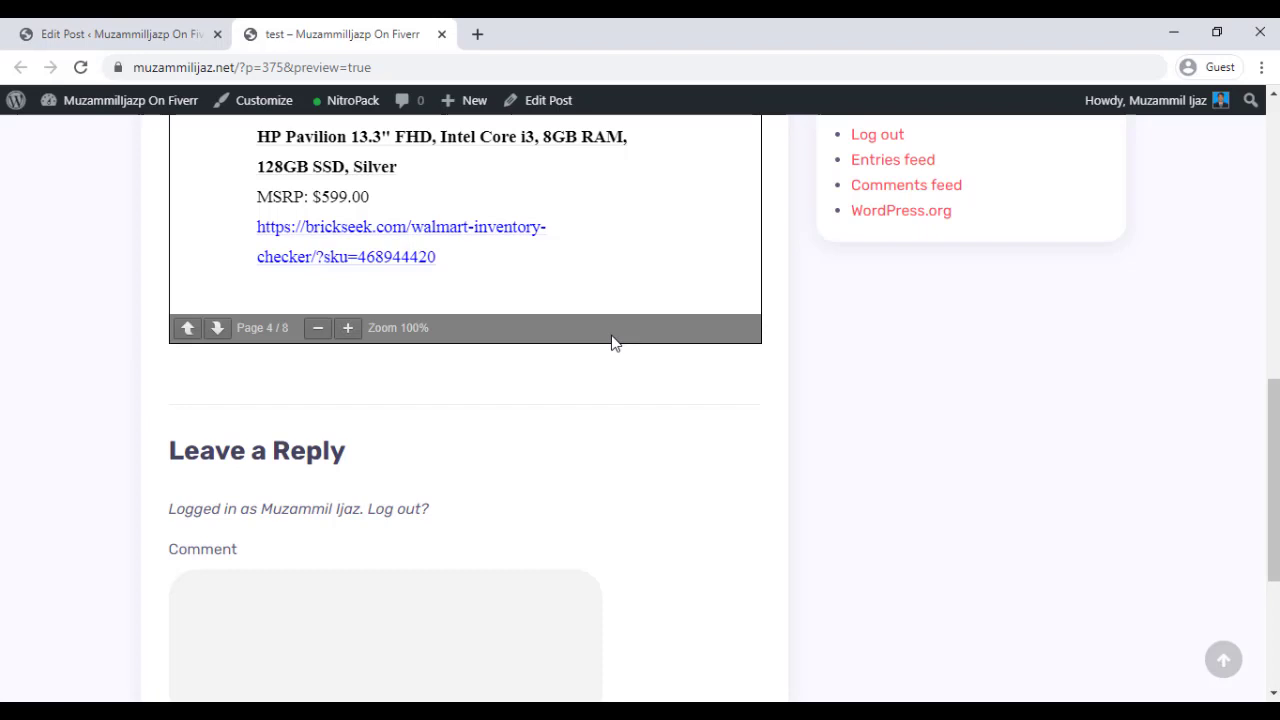